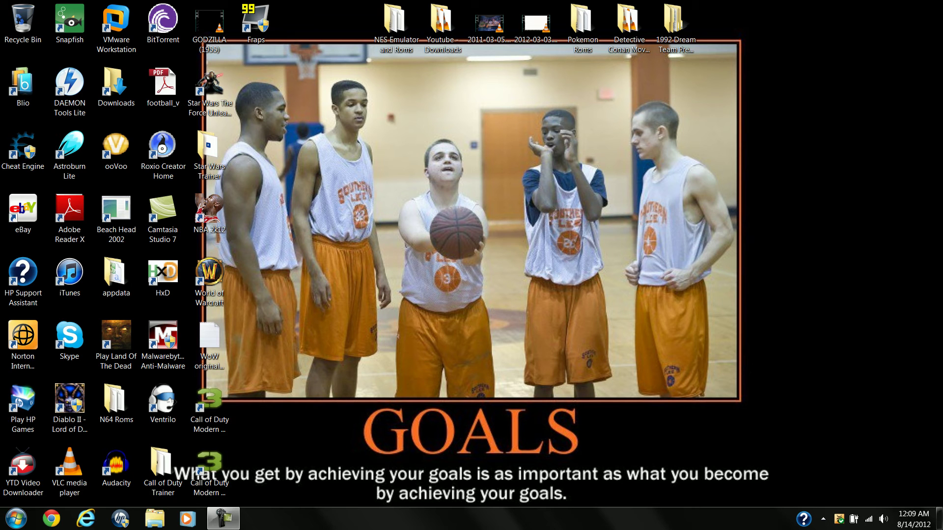
Open Local Disk (C:) in the file explorer and create a new folder named DosGames
click(51, 518)
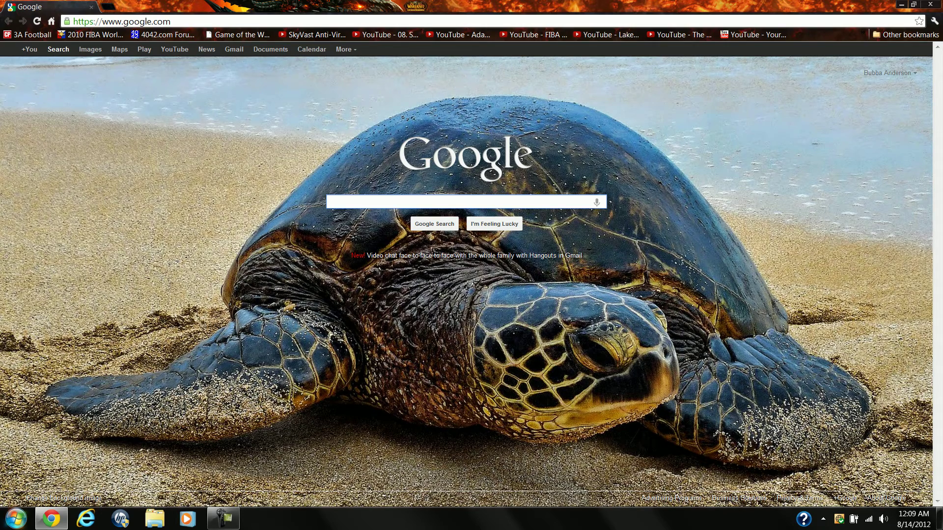
click(16, 519)
click(183, 160)
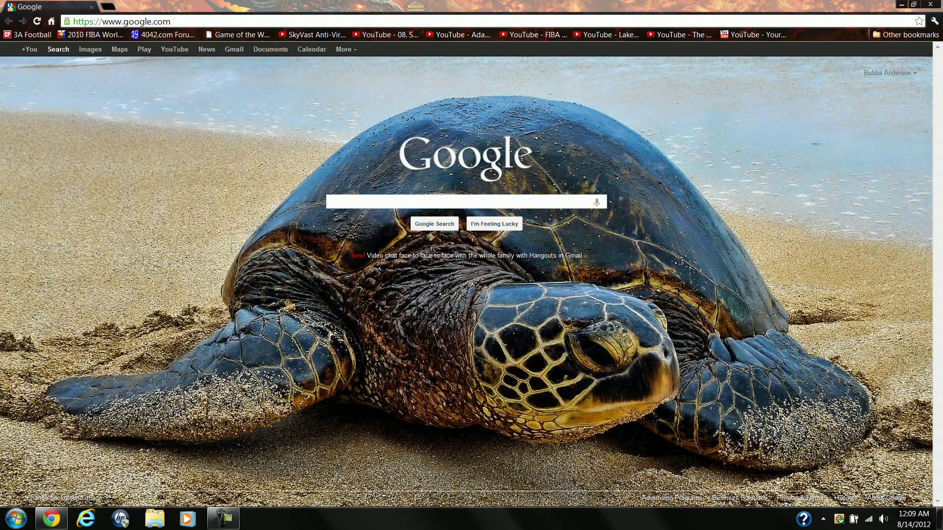
double_click(342, 118)
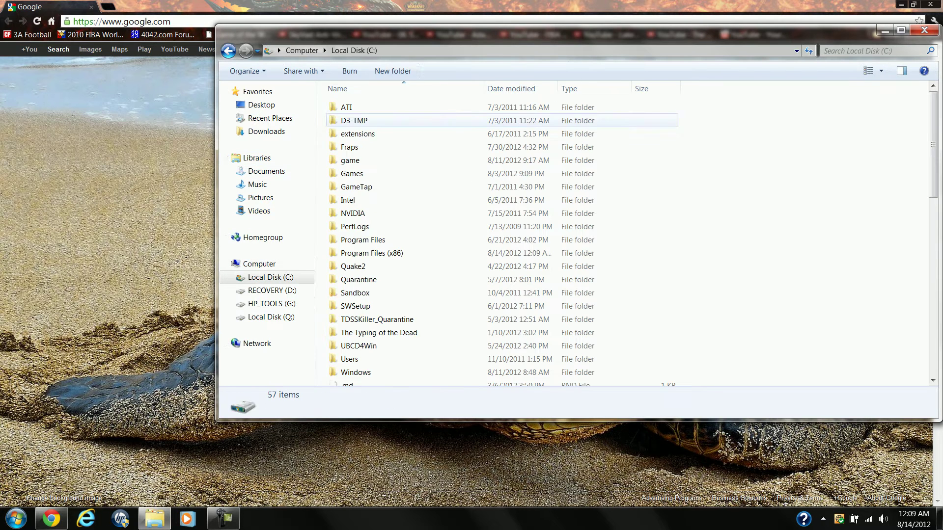
click(393, 71)
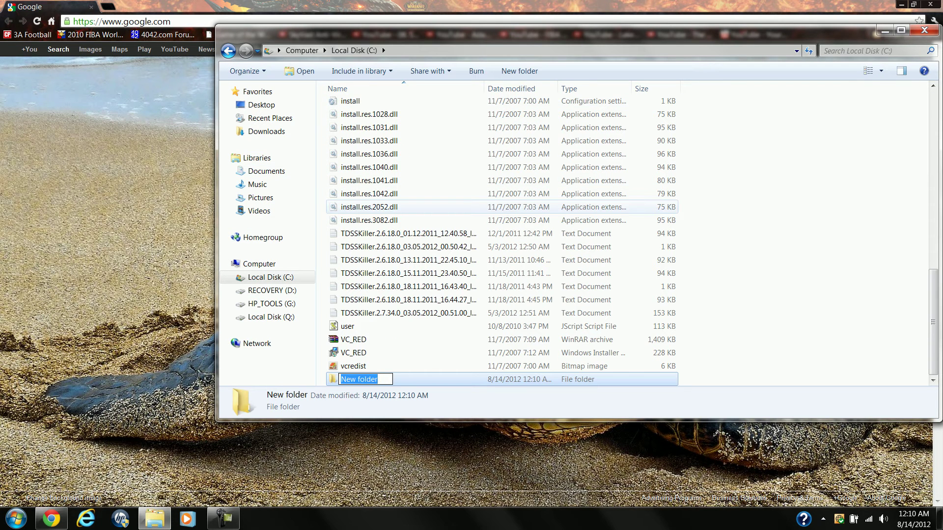
text(DosGames)
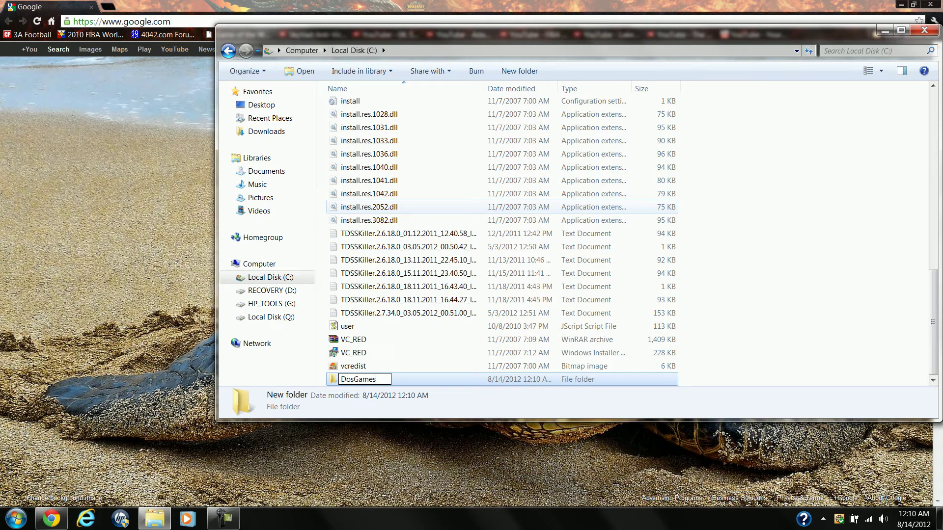
key(Return)
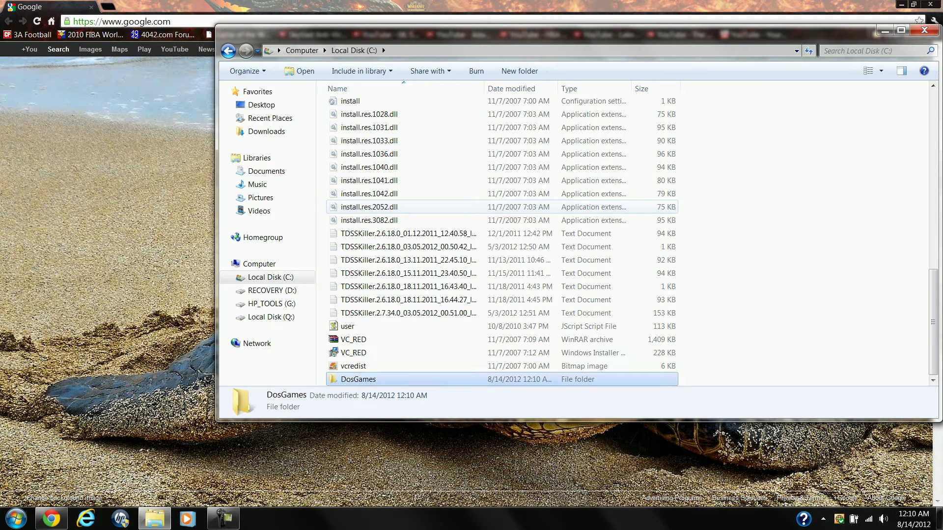
Create a subfolder named DukeNukem3D inside C:\DosGames and close the explorer window
click(228, 51)
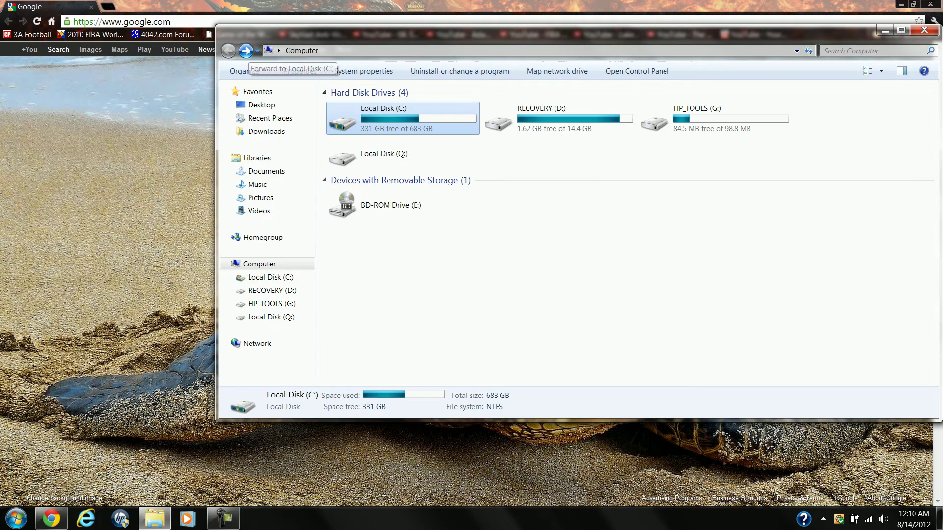
click(246, 51)
key(Return)
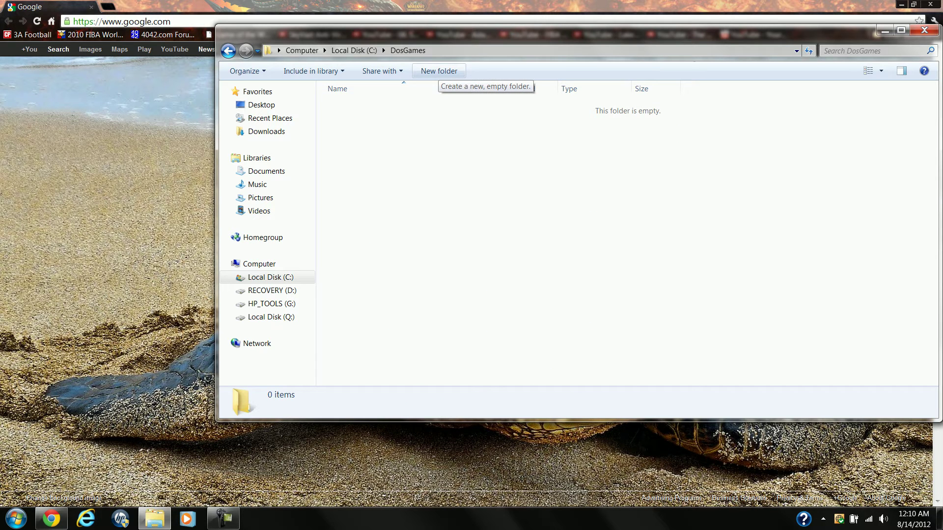
click(438, 71)
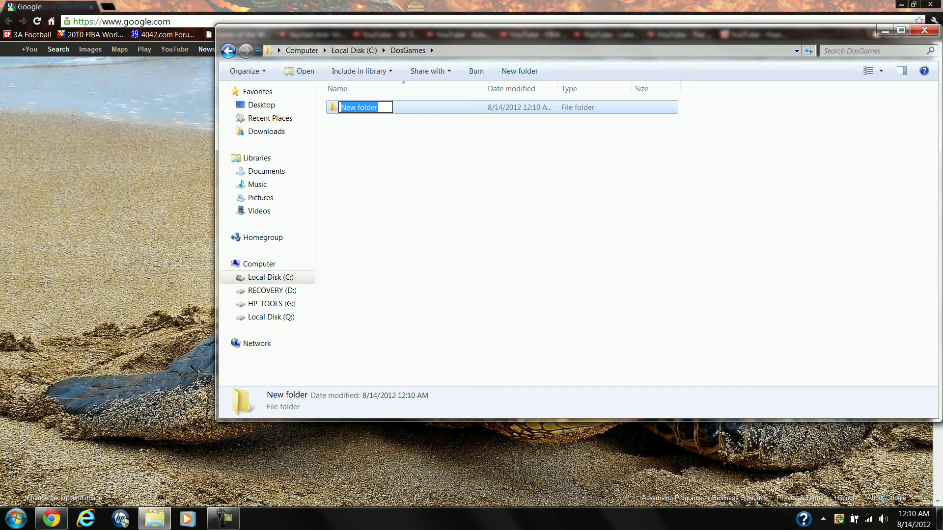
text(DukeNukem3D)
key(Return)
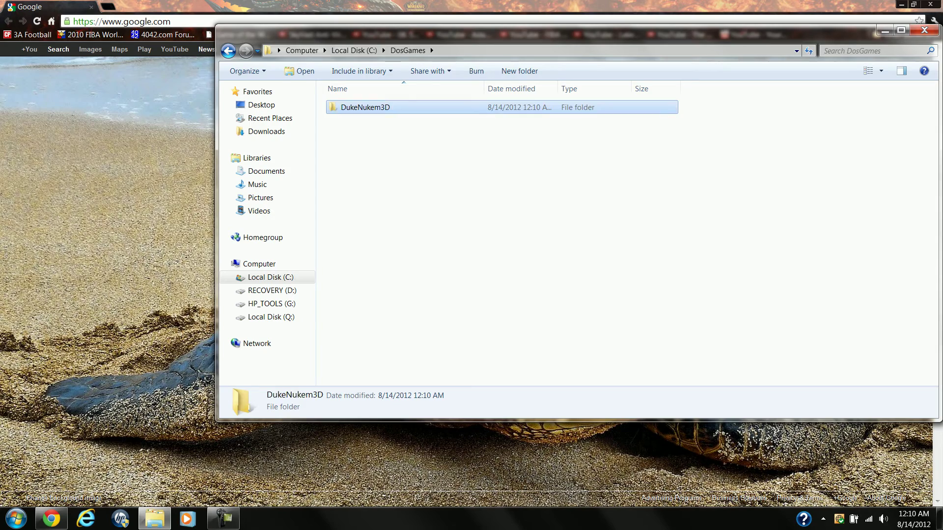
click(923, 30)
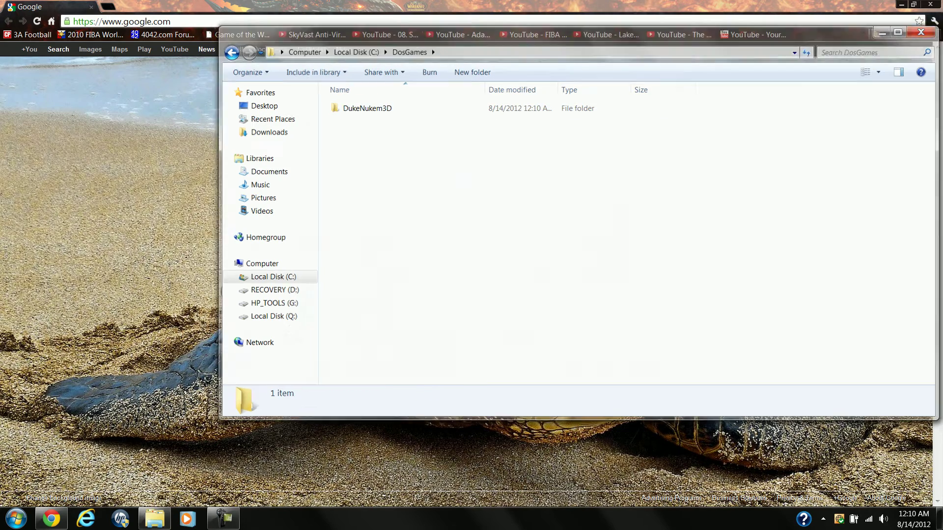
click(197, 21)
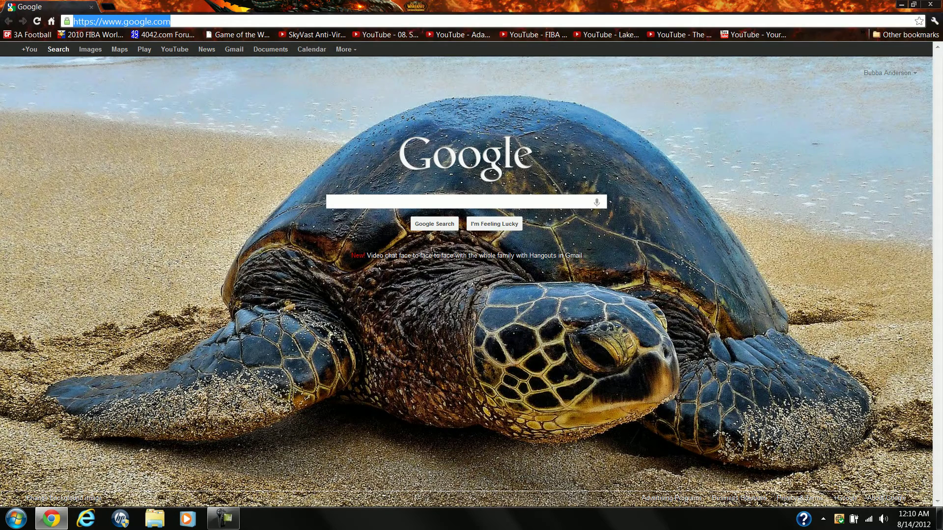
text(dosgamesarchive)
key(Return)
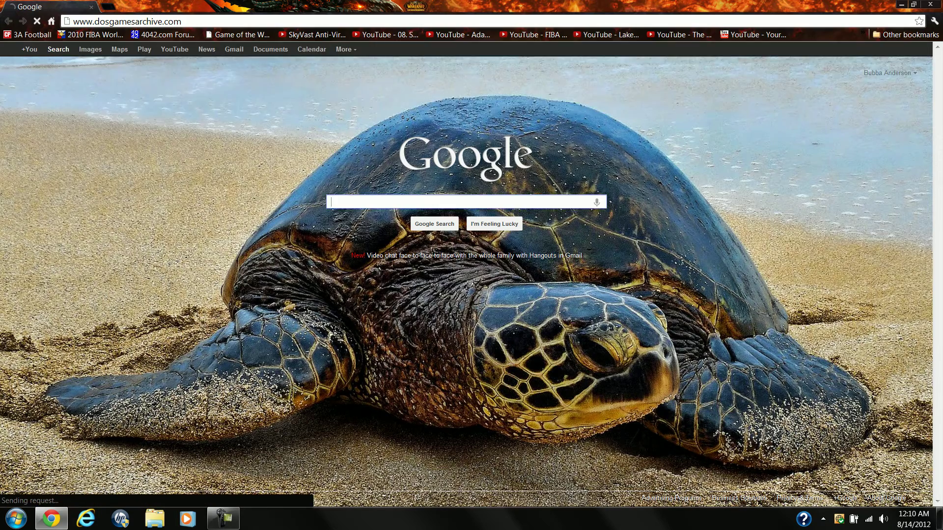
Open the Duke Nukem 3D page from the 3D Shooting category and find its download section
click(259, 254)
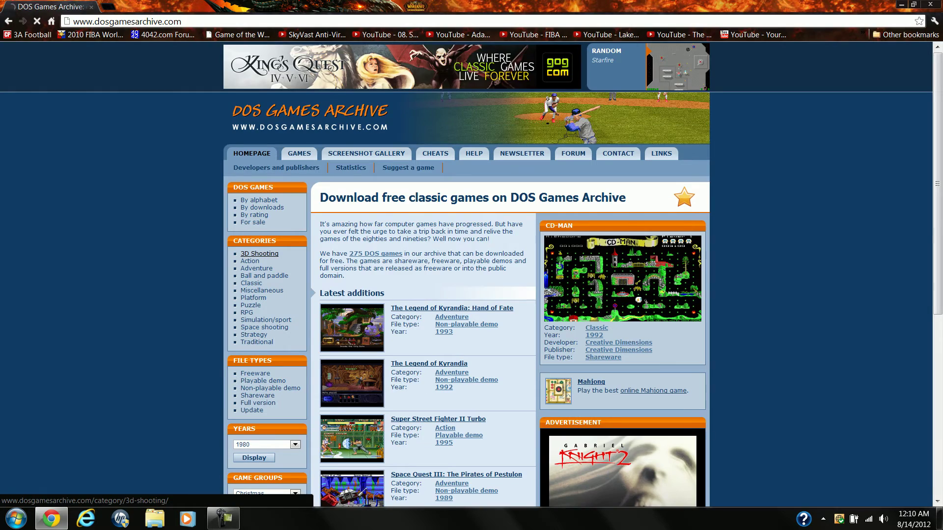
scroll(418, 337, down, 5)
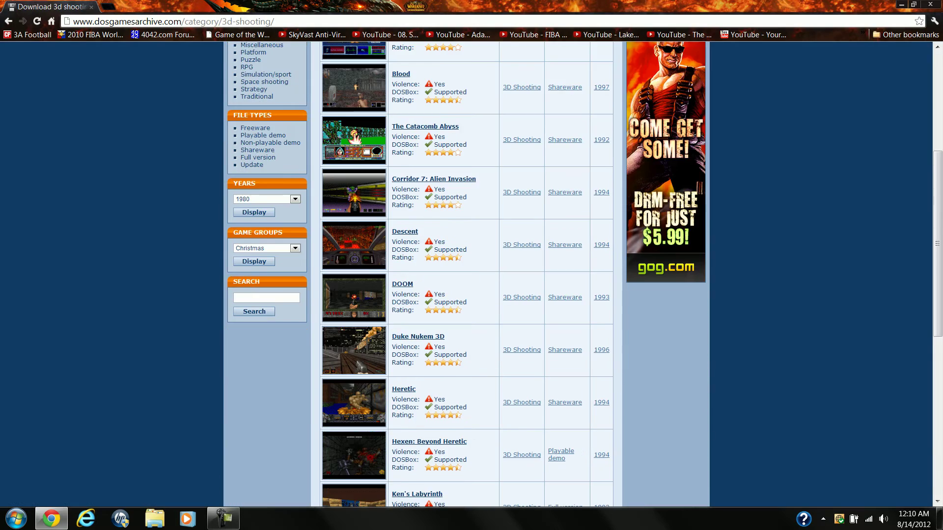
click(418, 336)
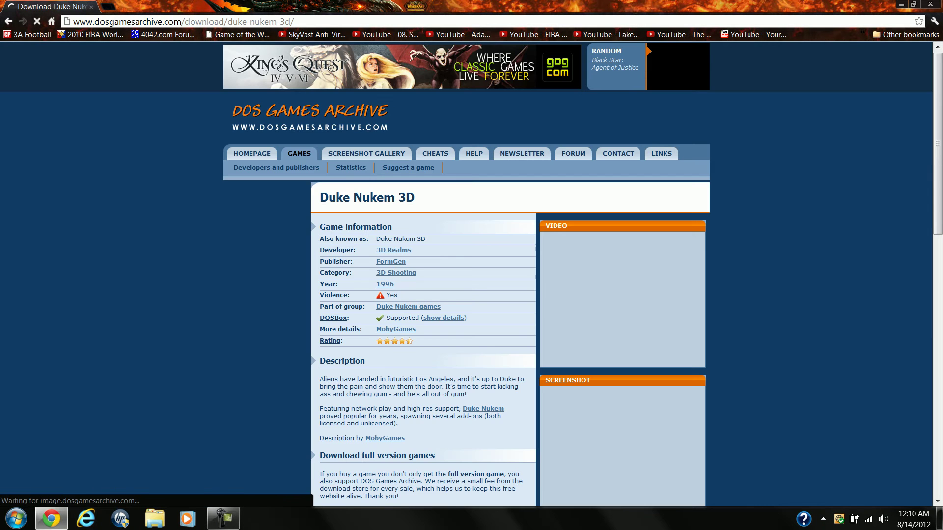
scroll(418, 336, down, 4)
scroll(423, 275, down, 14)
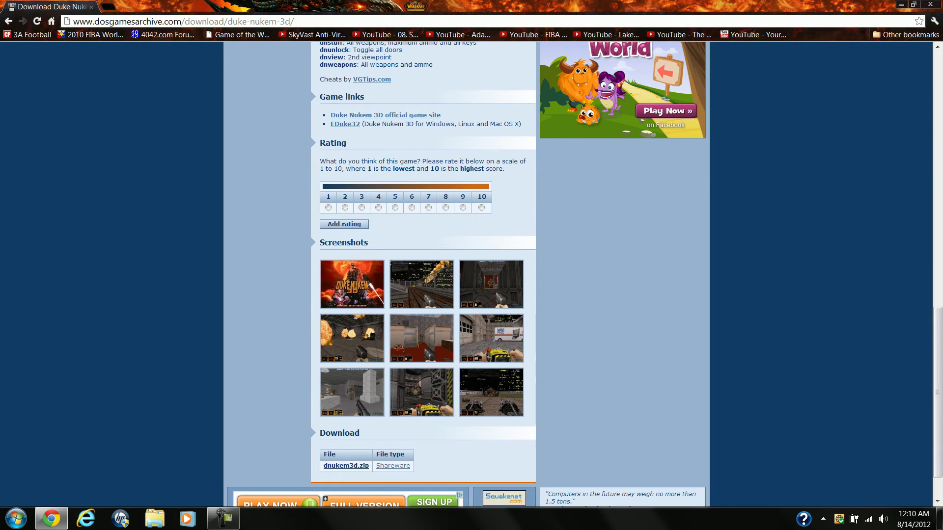
Download dnukem3d.zip and save it in C:\DosGames\DukeNukem3D
click(346, 466)
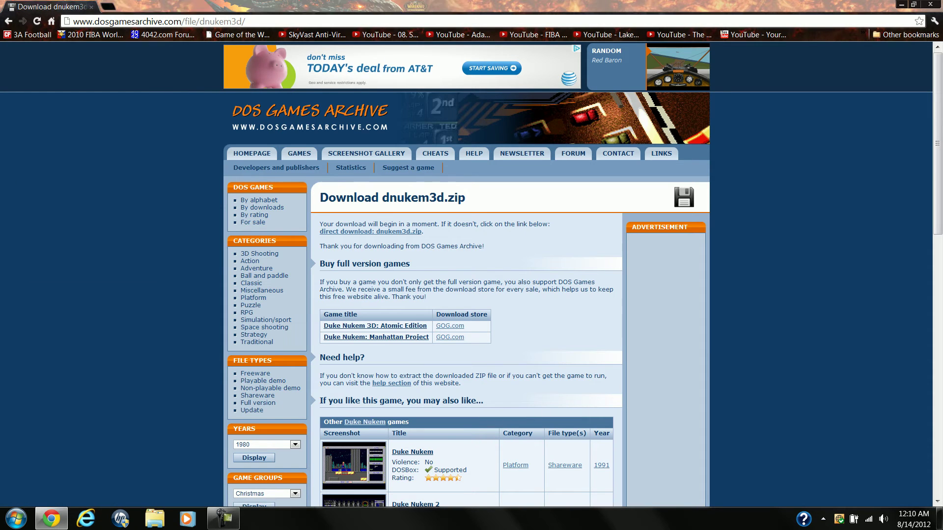
click(54, 209)
double_click(144, 110)
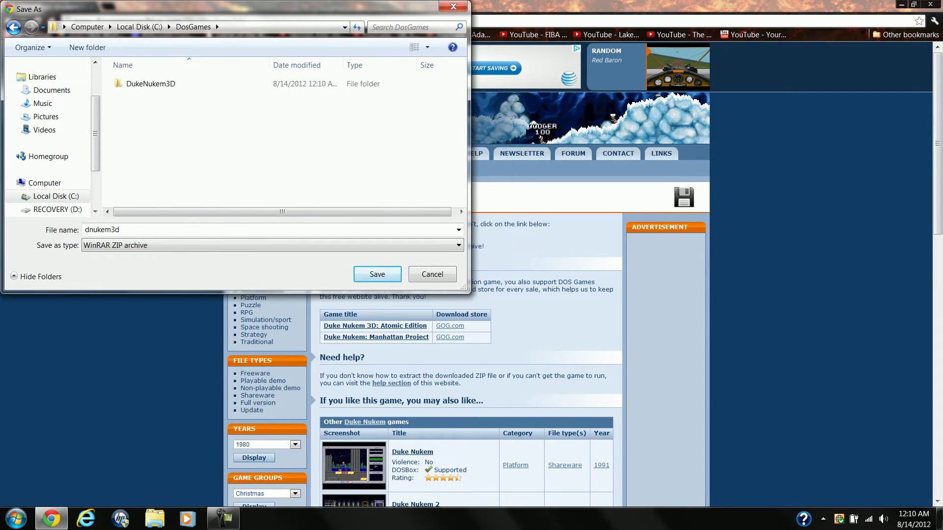
double_click(150, 84)
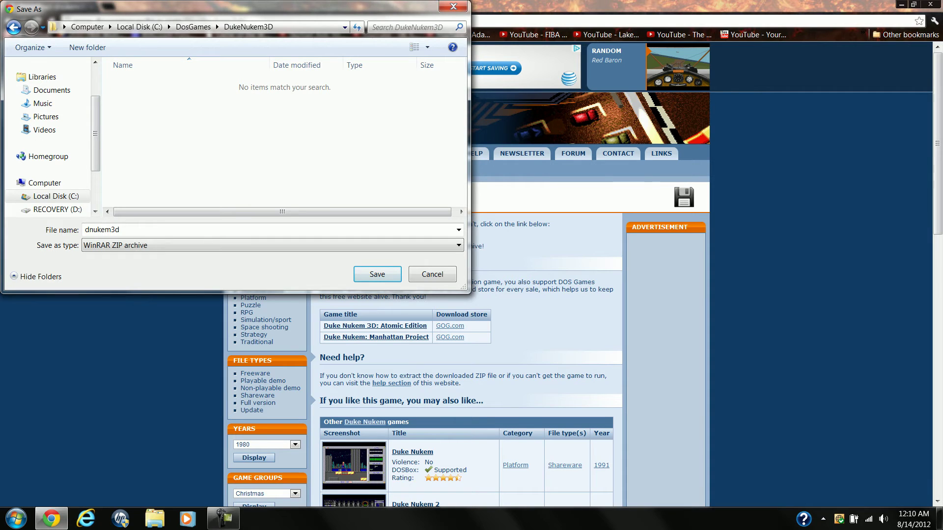
click(376, 274)
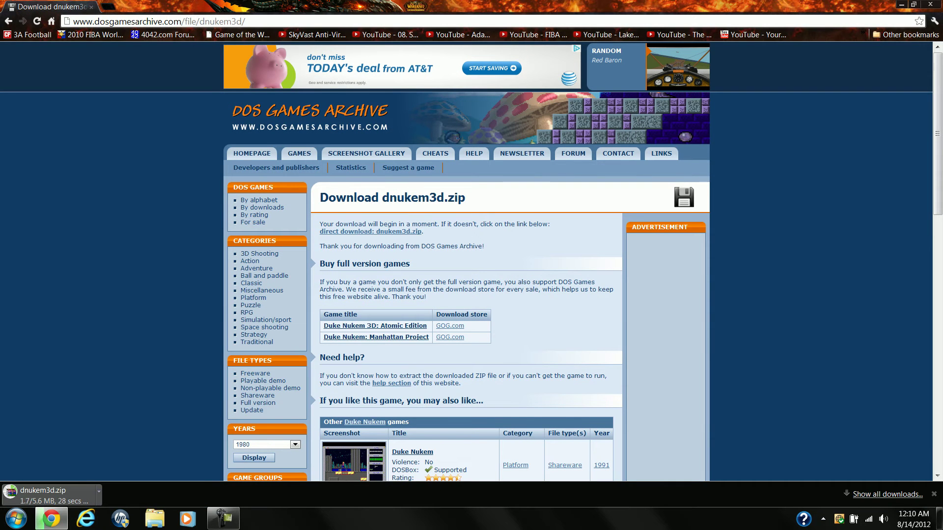
Check the browser's full downloads list for dnukem3d.zip and close the browser
click(222, 516)
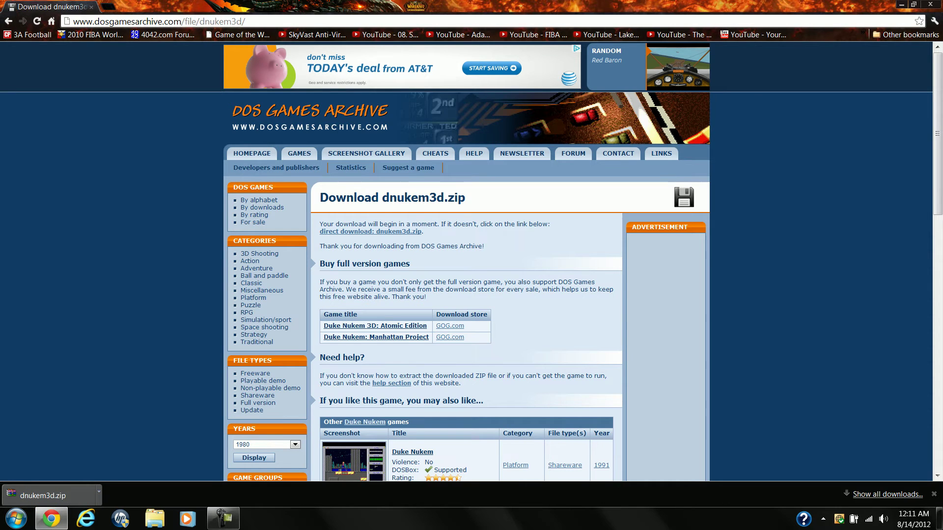
click(888, 494)
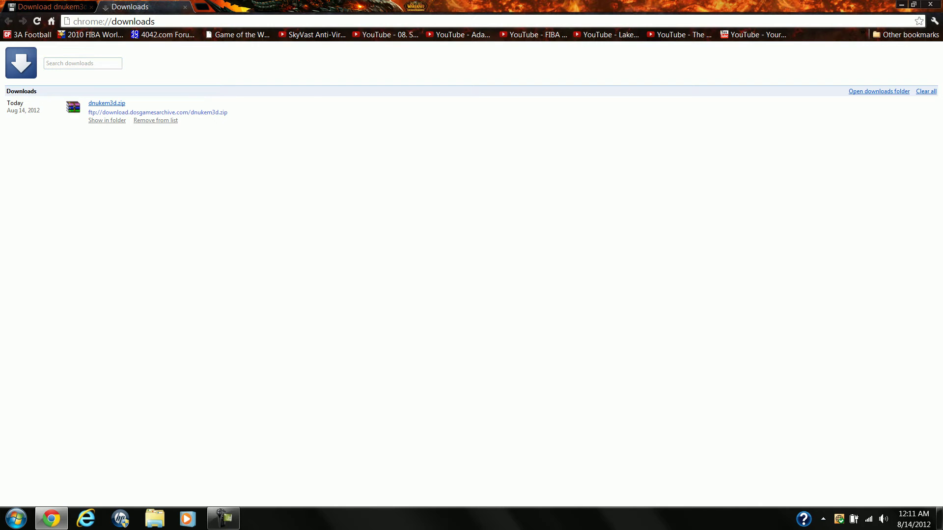
click(929, 3)
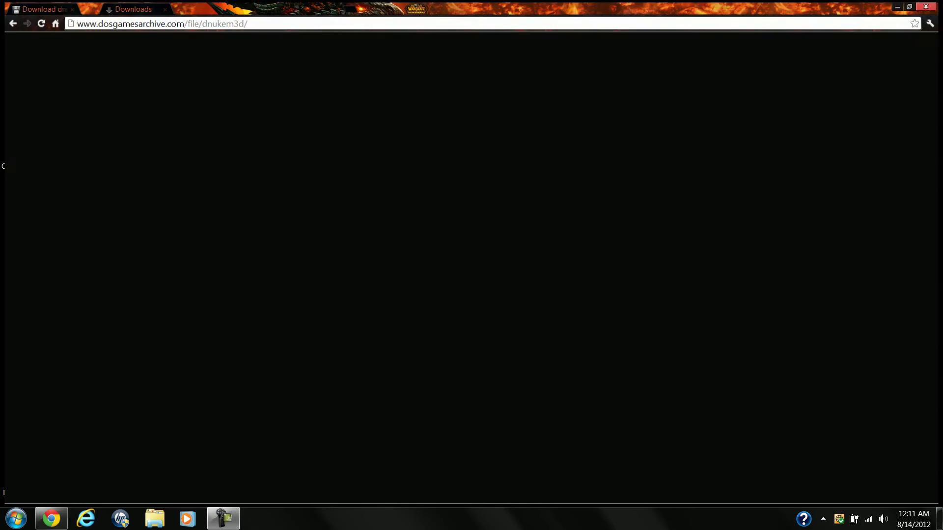
Open the folder C:\DosGames\DukeNukem3D in the file explorer
click(16, 518)
key(Up)
key(Up)
key(Up)
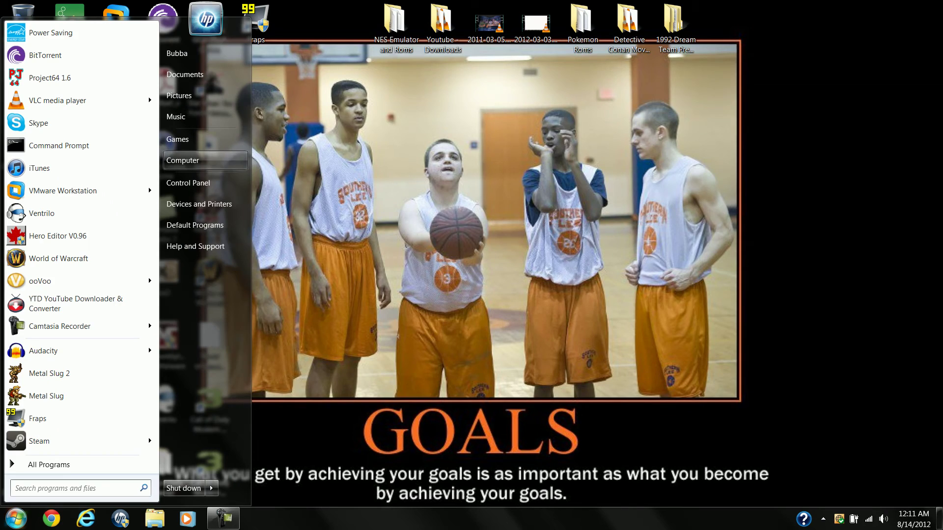
key(Return)
key(Return)
key(Down)
key(Down)
key(Return)
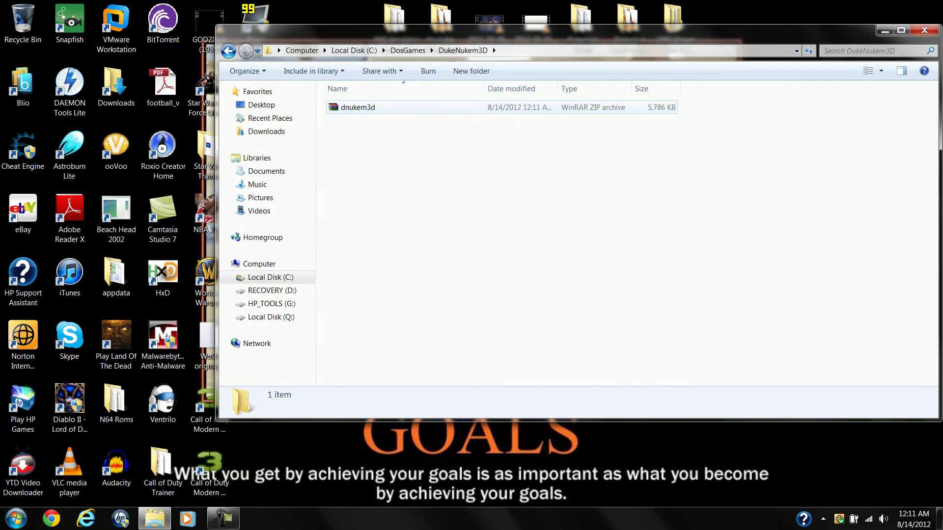
Extract the dnukem3d archive into the DukeNukem3D folder and close the explorer window
right_click(364, 109)
click(391, 139)
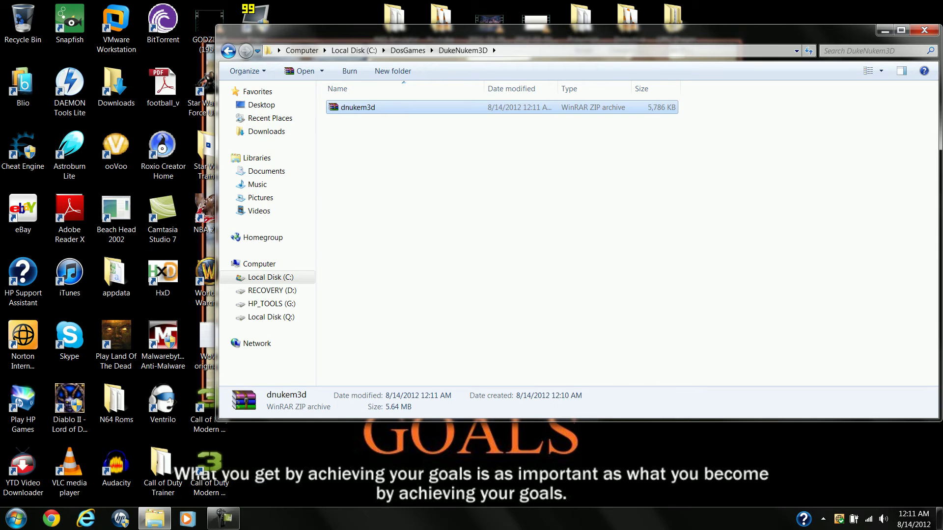
key(Escape)
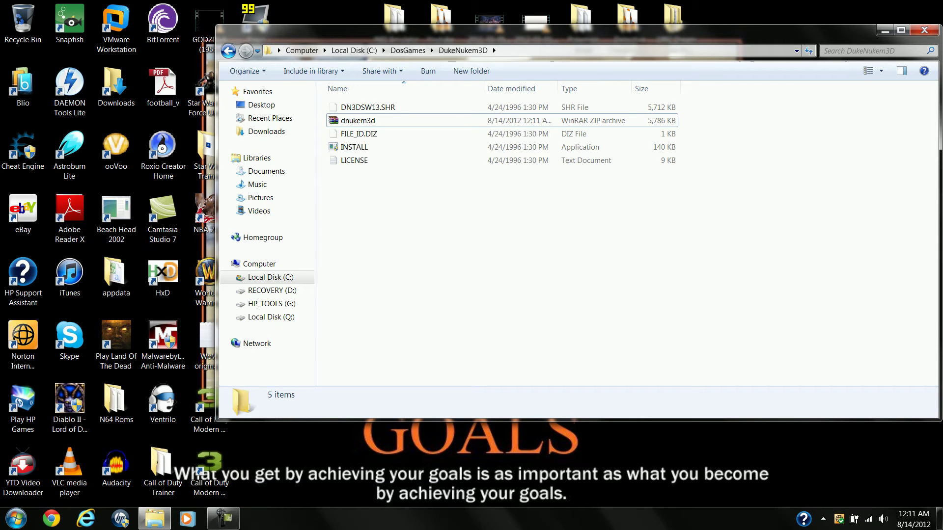
click(923, 30)
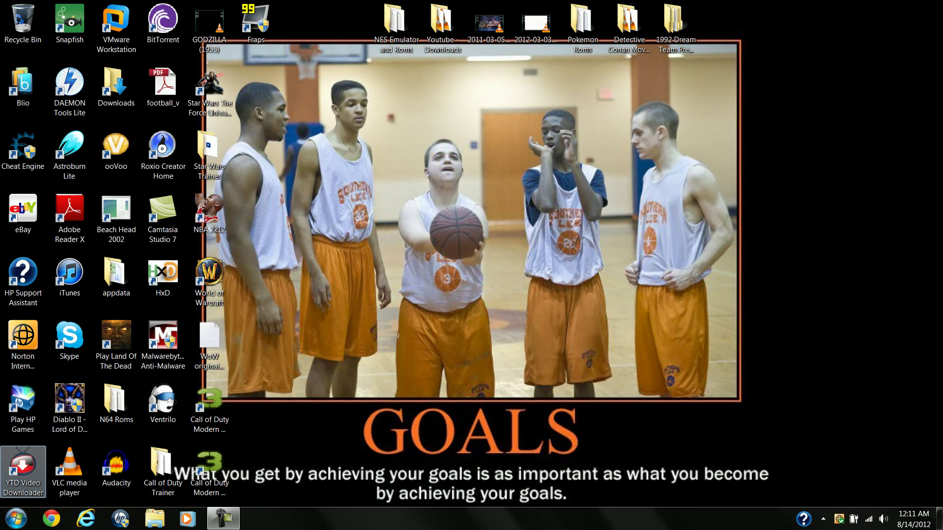
Switch to Chrome with the Google homepage and close the extra Search tab
click(86, 519)
key(alt+F4)
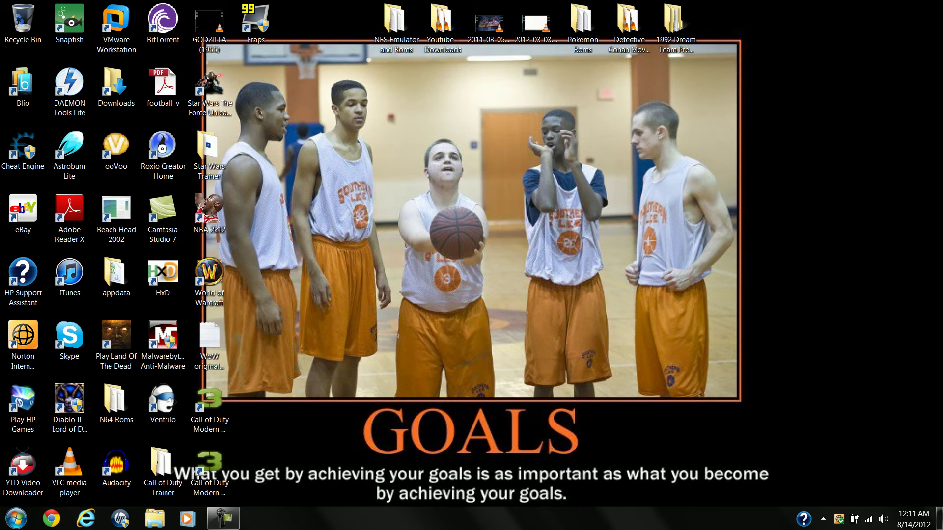
click(51, 518)
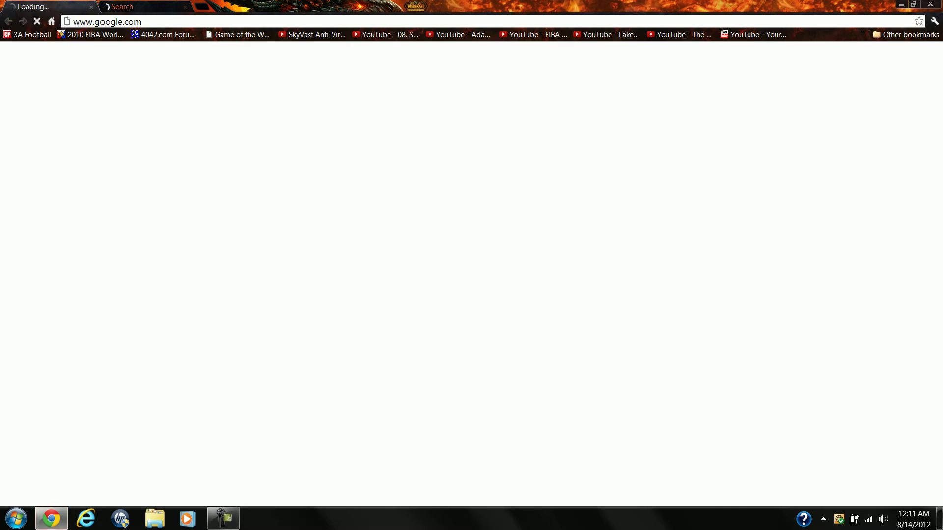
key(ctrl+Tab)
key(ctrl+w)
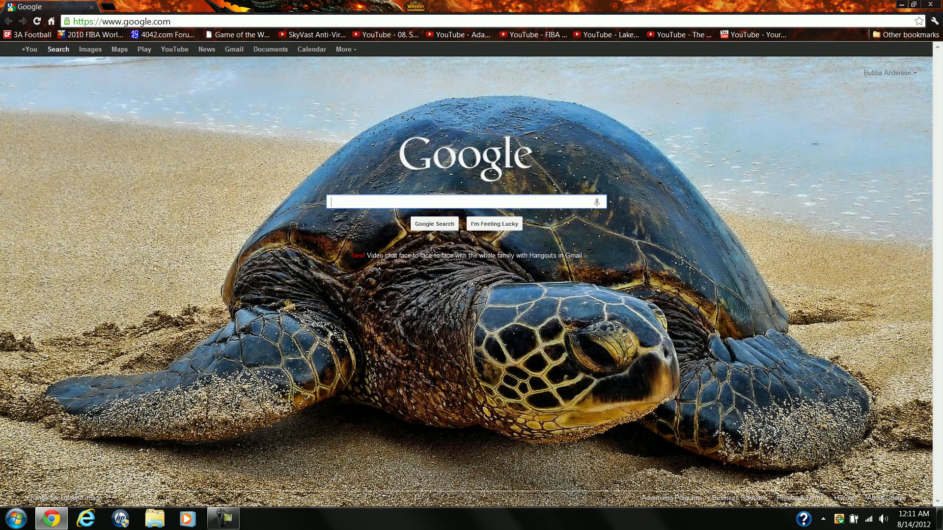
Search Google for dosbox, go to the official site's downloads page and request the DOSBox 0.74 Windows installer
text(do)
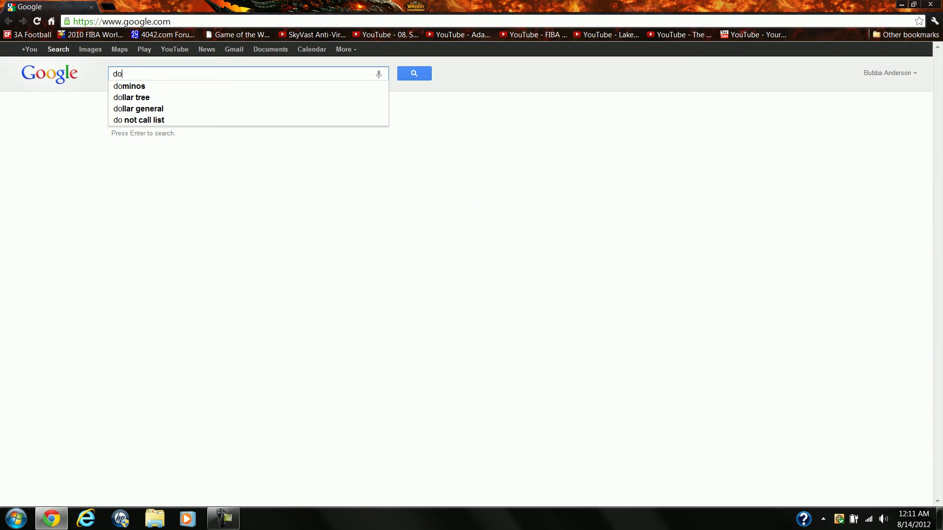
text(sbox)
key(Return)
click(144, 176)
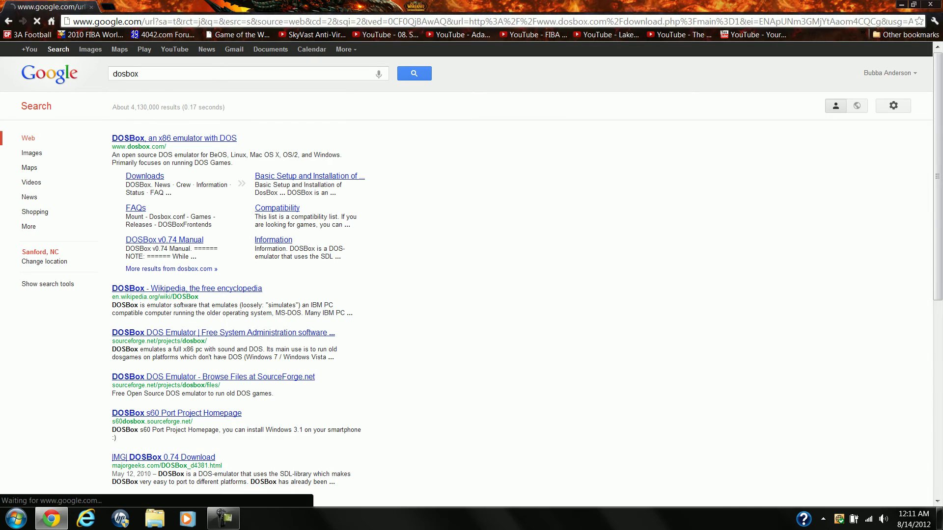
click(23, 234)
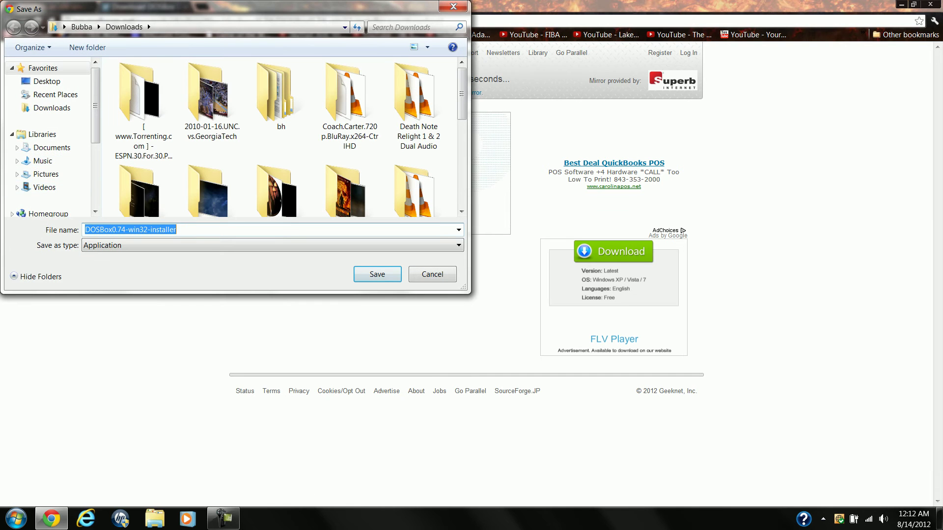
Save DOSBox0.74-win32-installer to the Desktop
scroll(49, 181, down, 2)
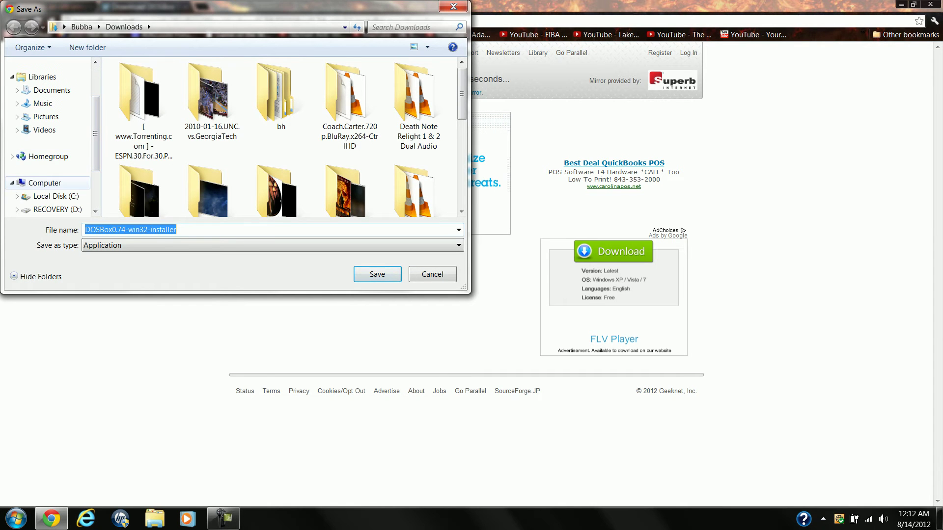
click(55, 196)
double_click(138, 110)
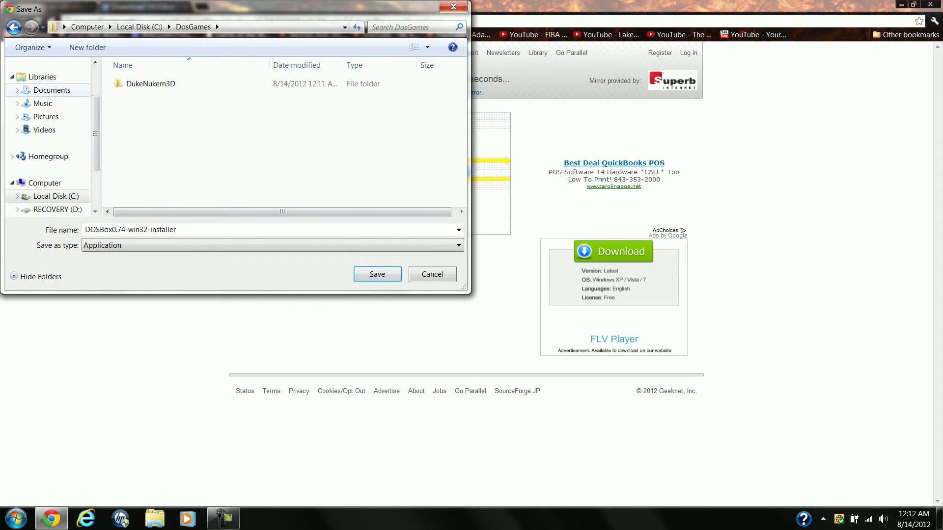
scroll(49, 137, up, 3)
click(46, 81)
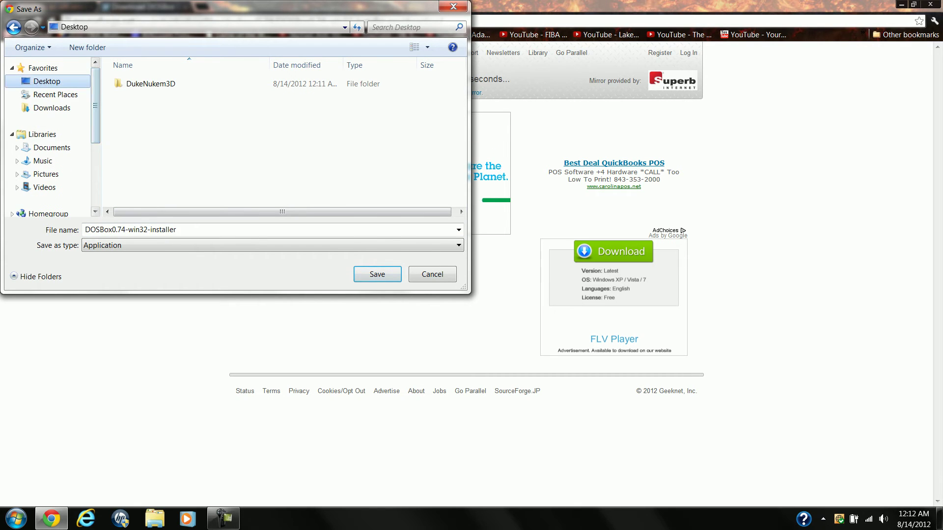
key(Return)
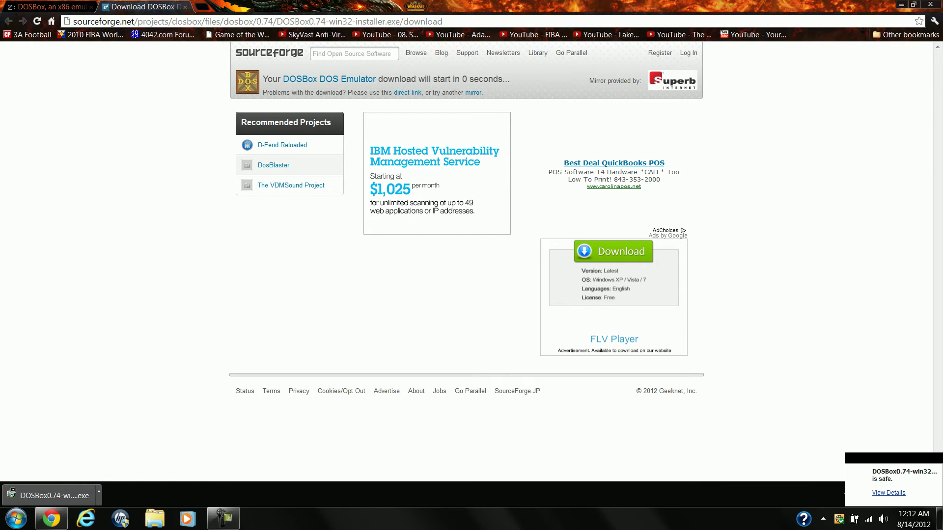
Open the browser's full downloads list after the DOSBox download and close the browser
click(887, 495)
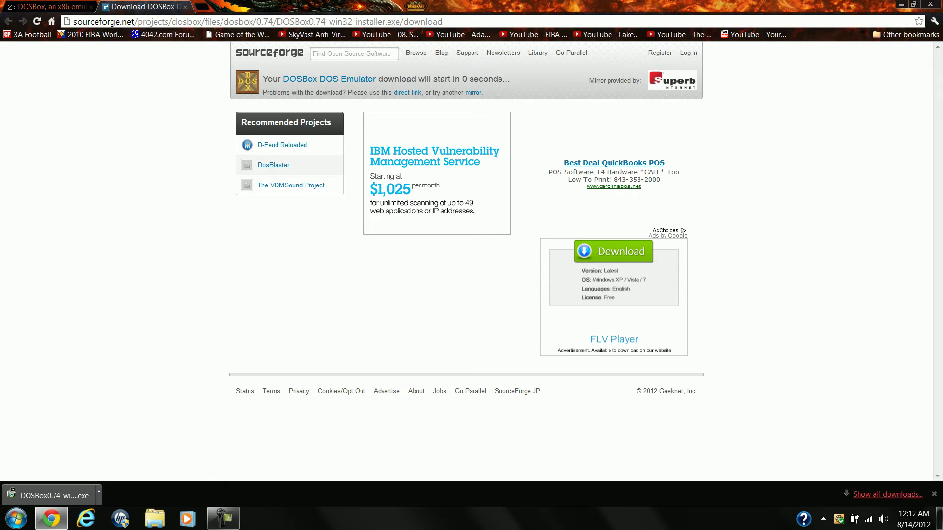
click(925, 91)
click(929, 4)
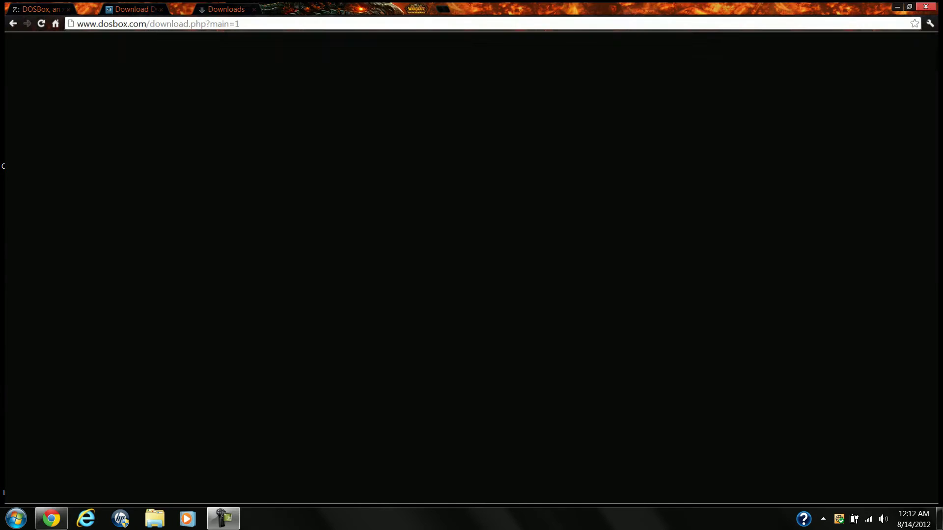
Run the DOSBox 0.74 installer from the desktop with the default components, including the desktop shortcut, and close it when finished
click(256, 93)
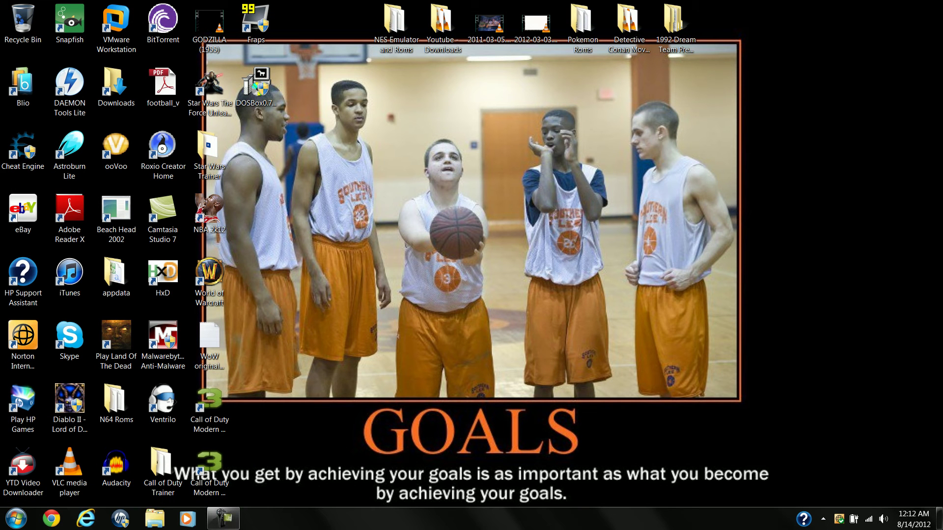
key(Return)
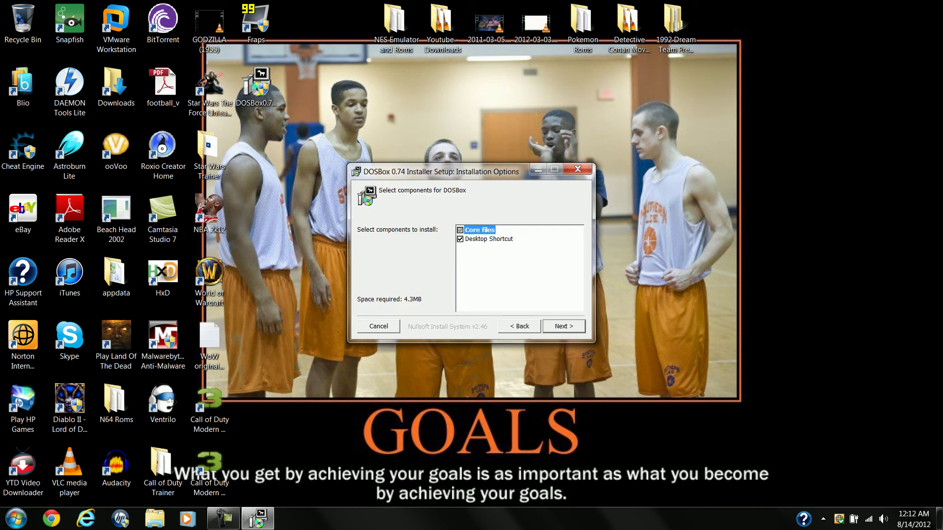
key(Return)
key(Return)
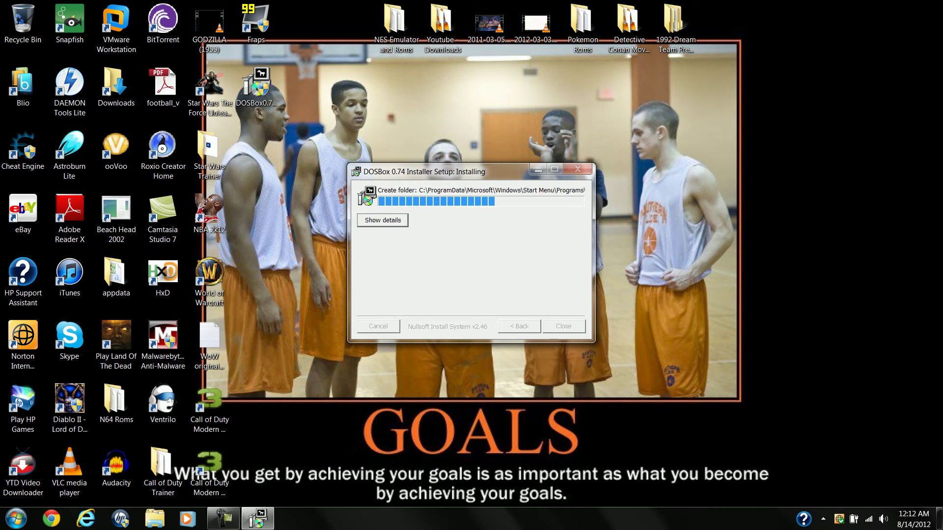
key(Return)
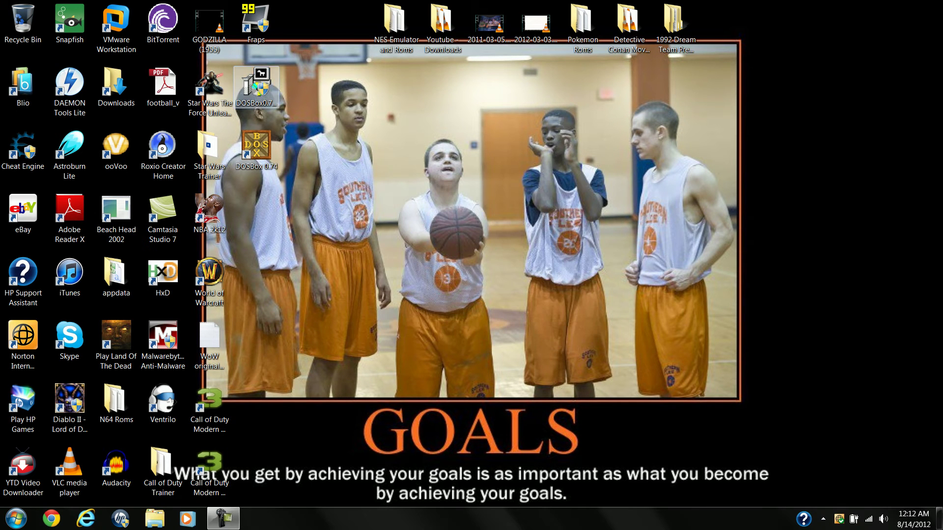
Remove the DOSBox installer from the desktop, emptying the Recycle Bin, and move the DOSBox 0.74 shortcut up directly below Fraps
key(Delete)
key(Return)
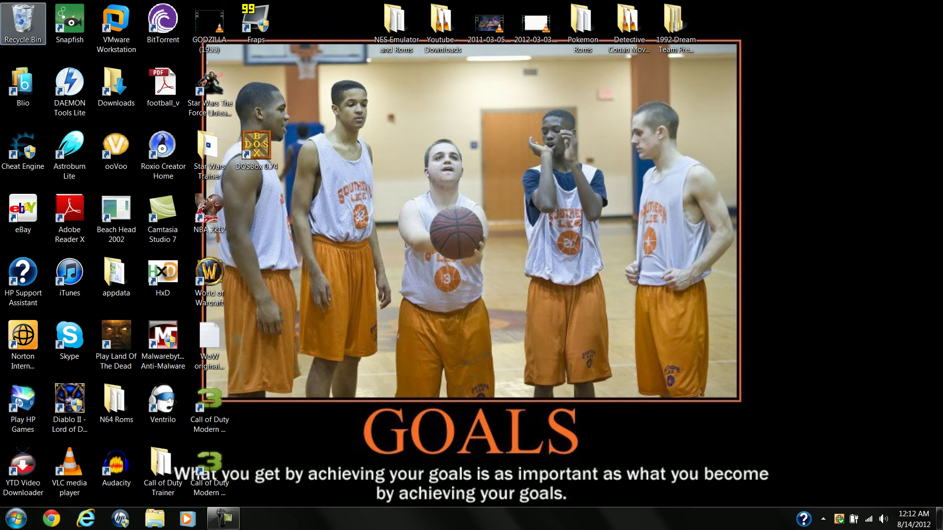
right_click(1, 12)
click(49, 32)
click(513, 301)
drag(256, 147, 255, 83)
Open C:\DosGames\DukeNukem3D in a file explorer window placed so that the DOSBox shortcut on the desktop stays accessible
click(16, 518)
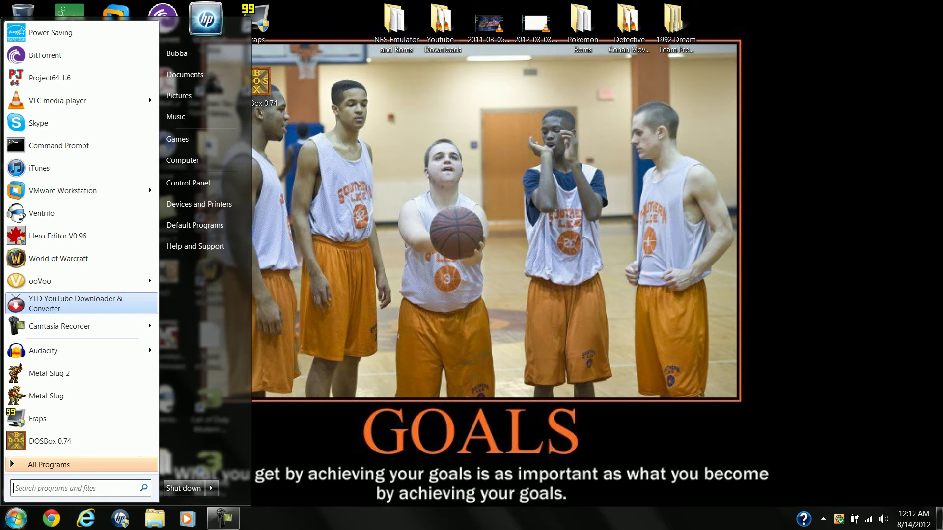
click(49, 464)
click(17, 518)
click(16, 518)
click(183, 160)
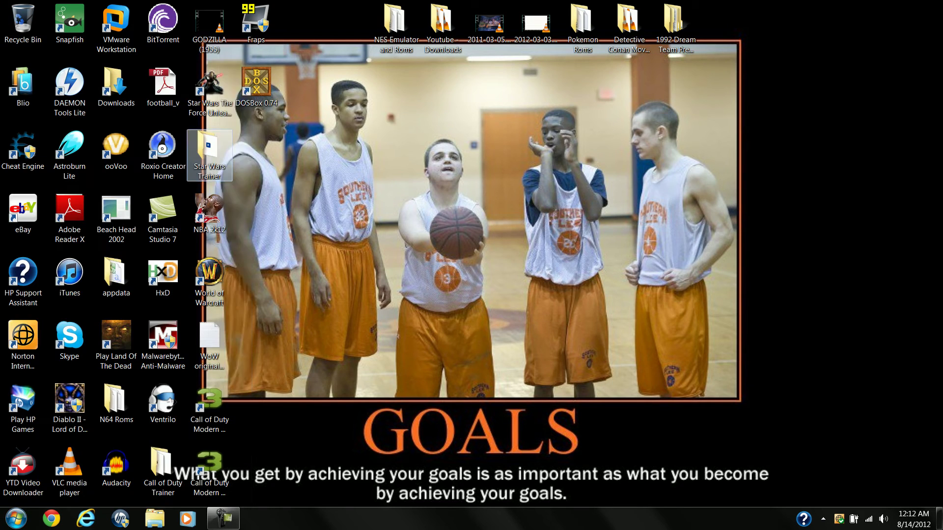
drag(442, 34, 623, 29)
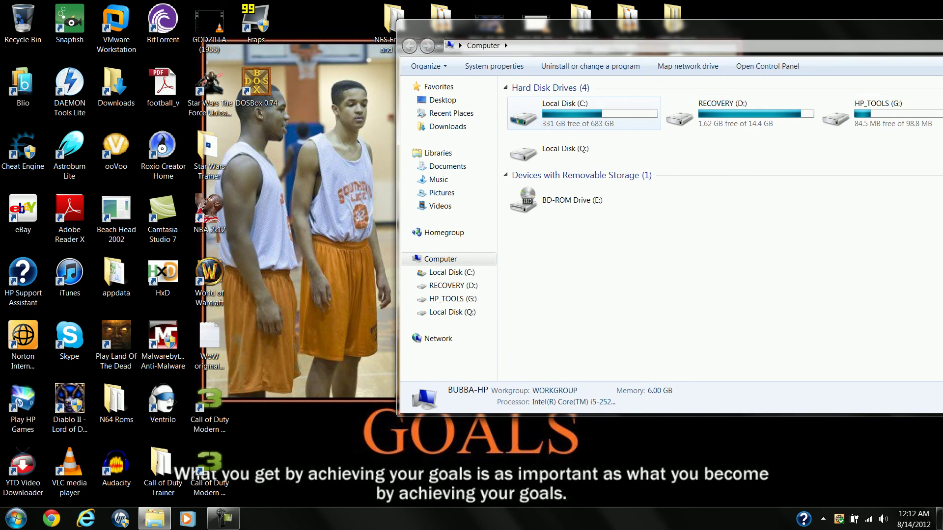
double_click(543, 118)
click(539, 128)
double_click(539, 129)
double_click(542, 102)
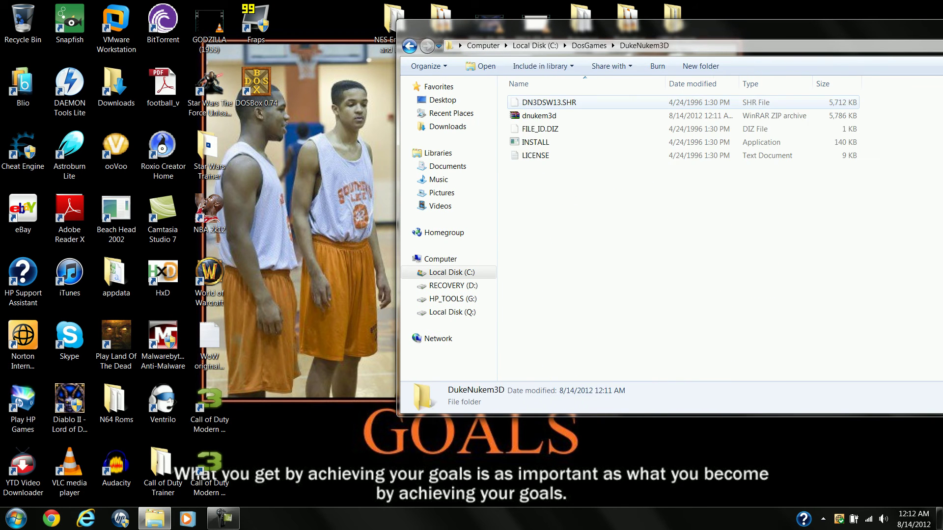
Launch the INSTALL application through the DOSBox 0.74 shortcut and install Duke Nukem 3D with the defaults, continuing into its setup program
click(535, 142)
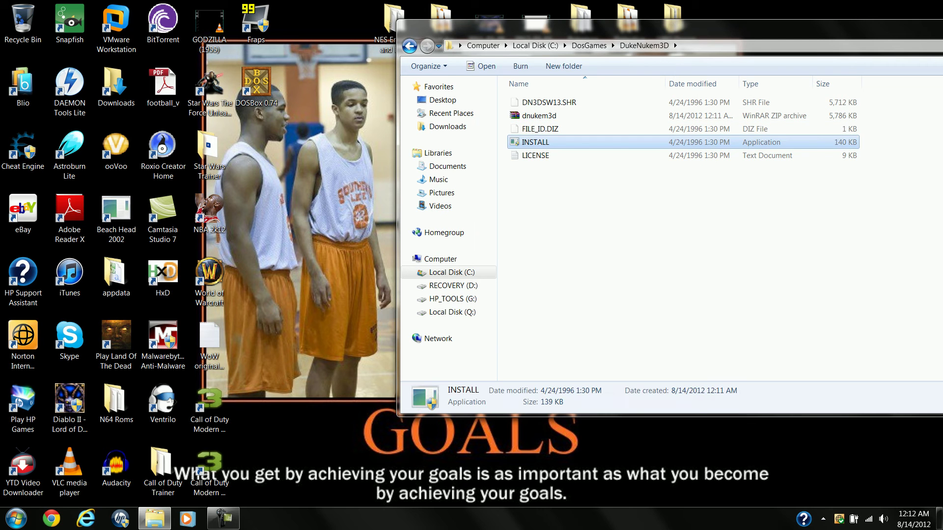
drag(535, 142, 263, 103)
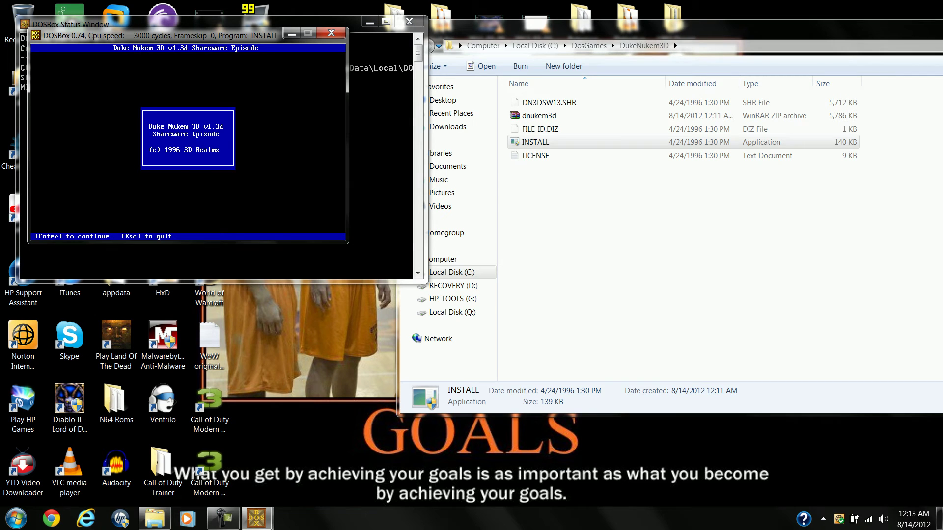
key(Return)
key(Return)
key(Return)
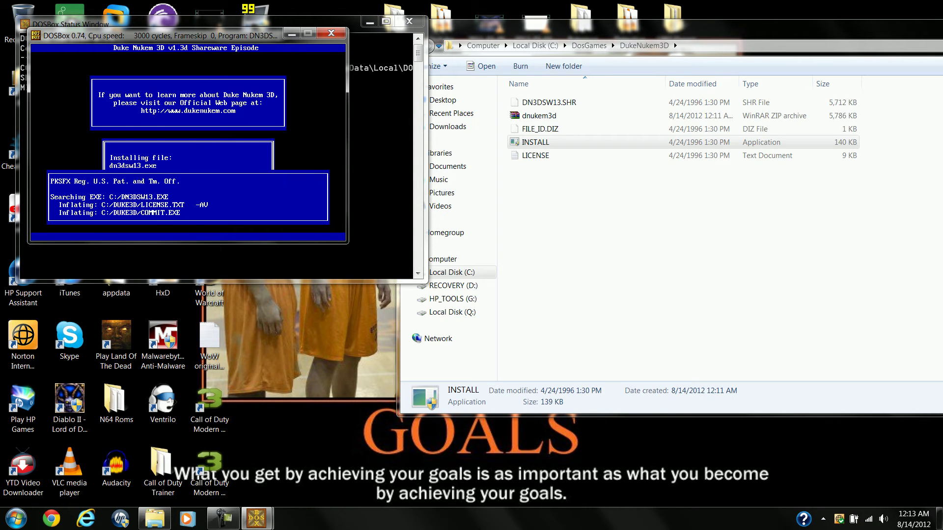
click(223, 519)
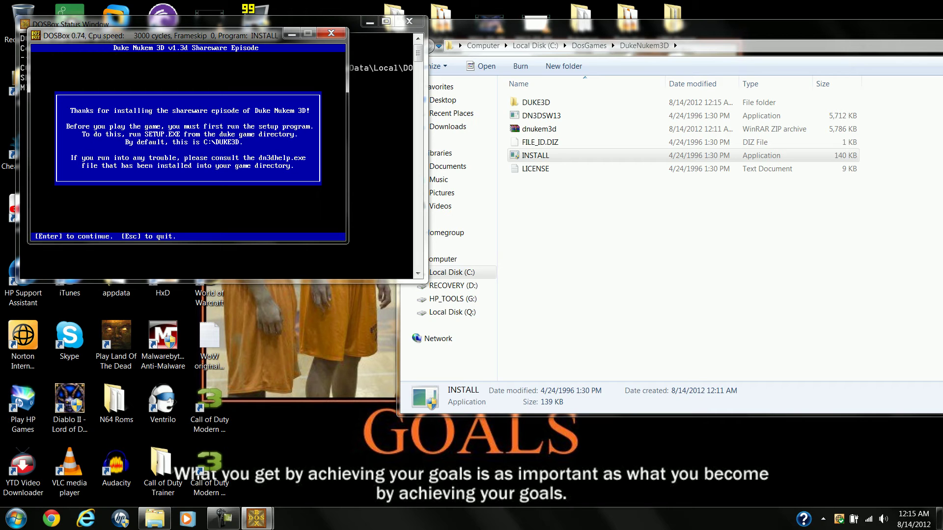
key(Return)
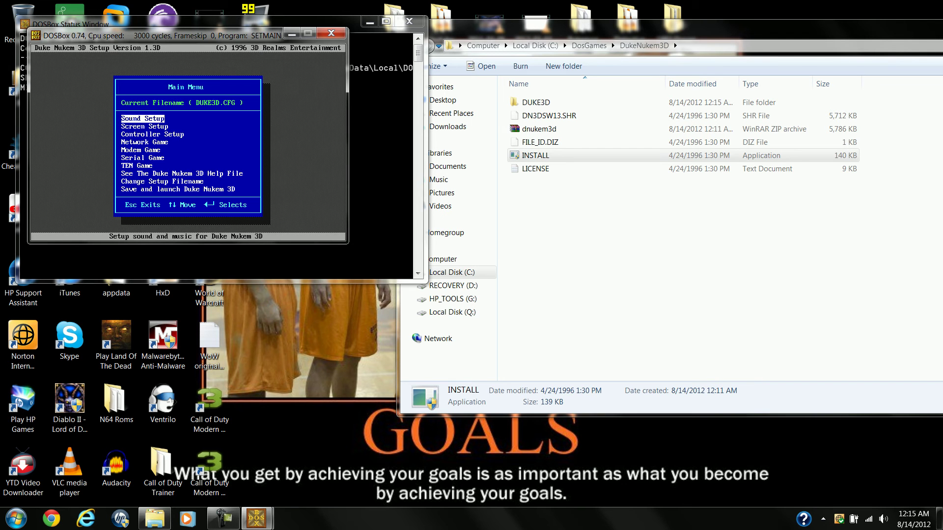
In Sound Setup, set the sound FX card to Sound Blaster with a mixing rate of 11 Khz
key(Return)
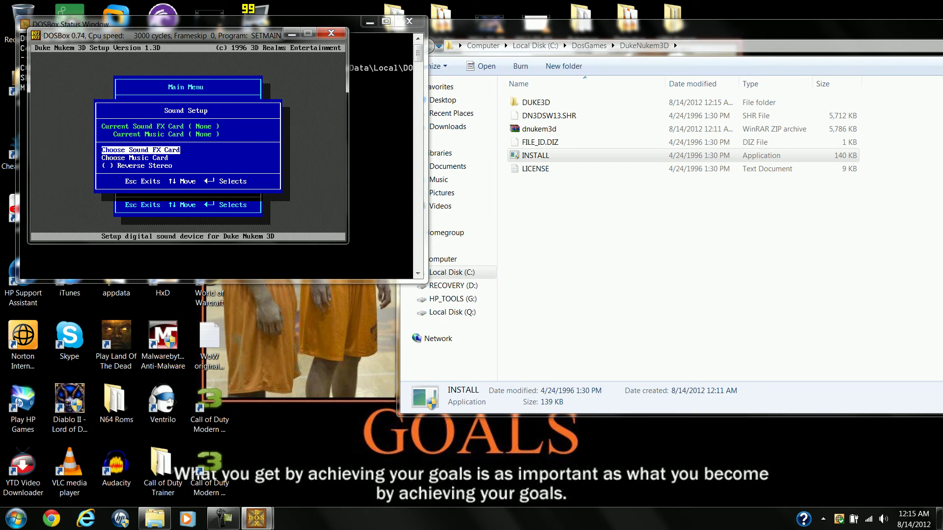
key(Return)
key(Down)
key(Down)
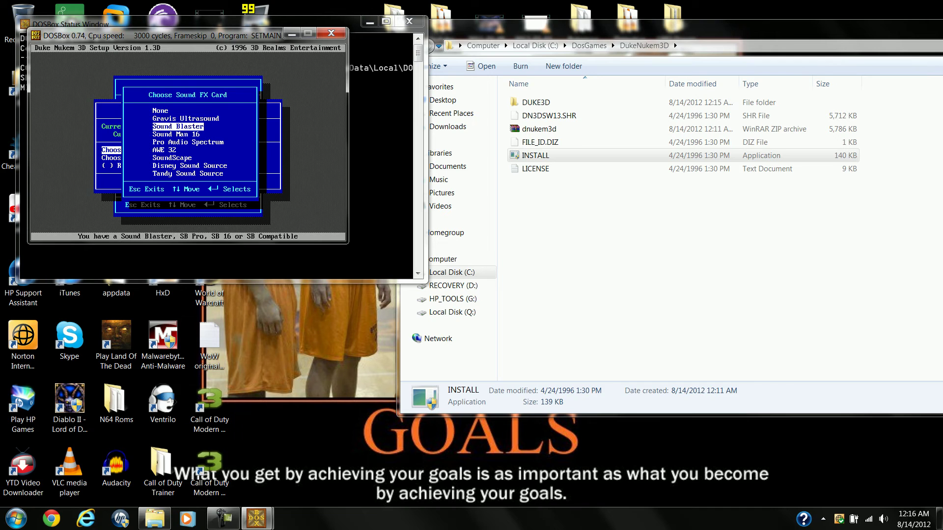
key(Return)
key(Return)
key(Return)
key(Down)
key(Return)
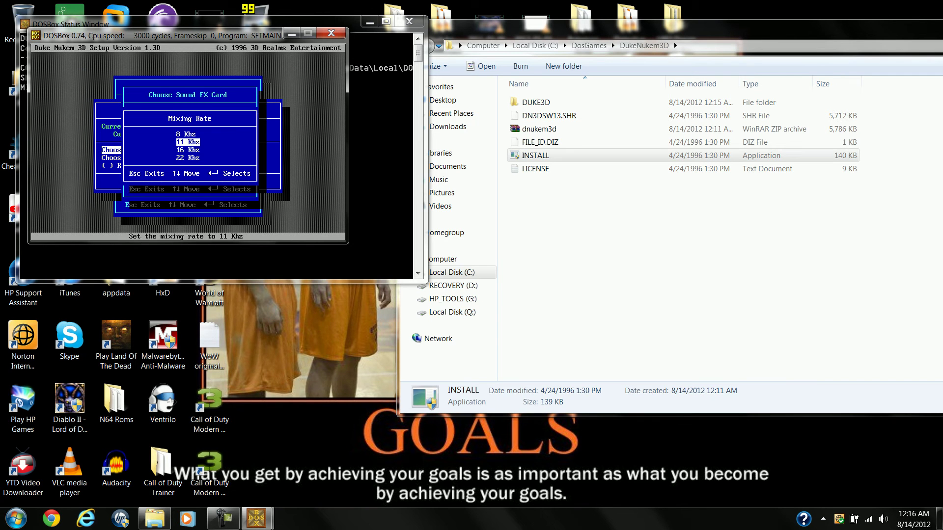
key(Return)
Set the music card to Sound Blaster in Sound Setup
key(Down)
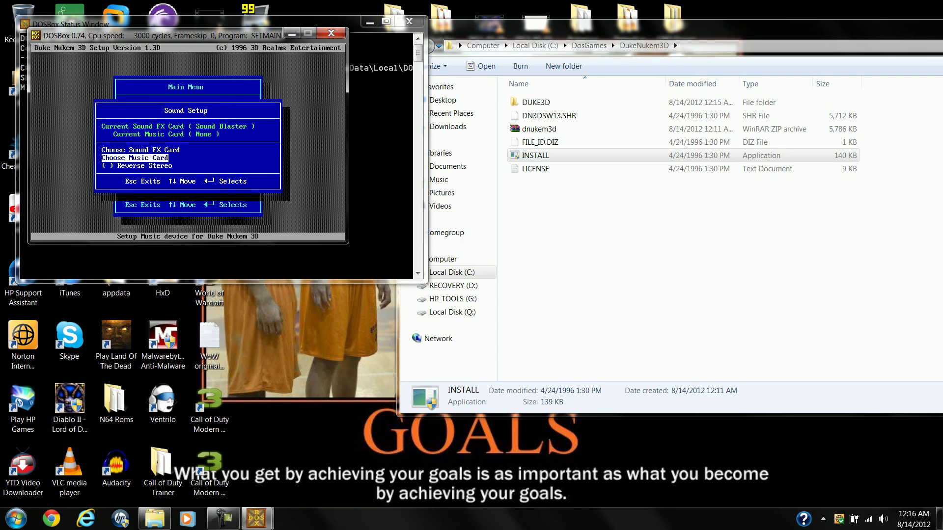
key(Return)
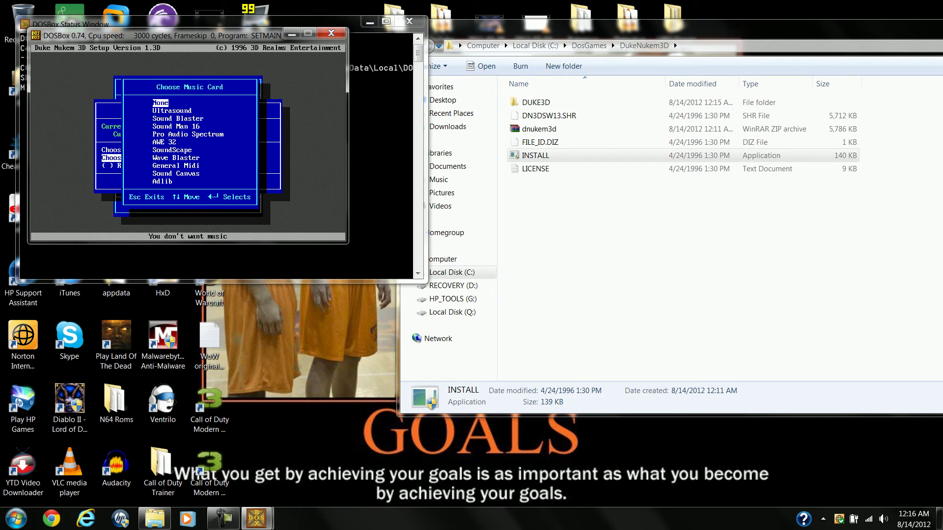
key(Down)
key(Down)
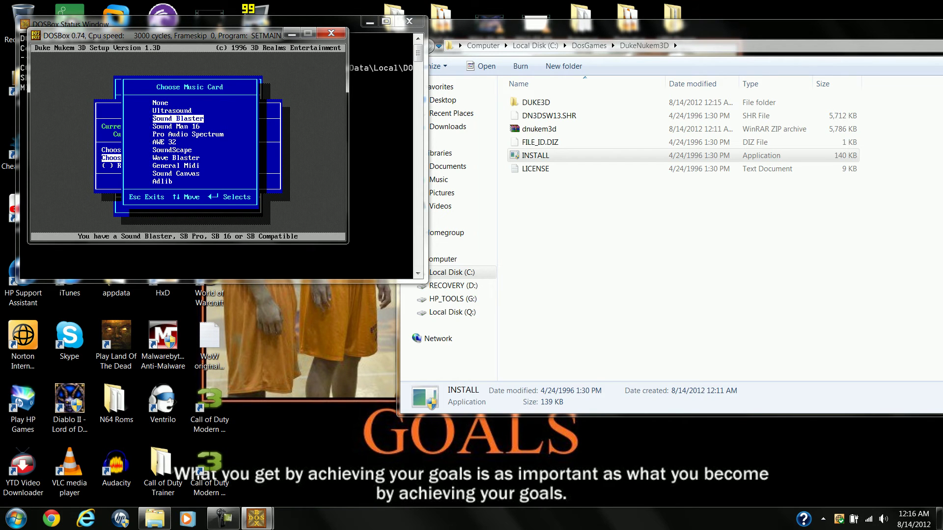
key(Return)
Return to the setup's main menu, save the current configuration and launch Duke Nukem 3D
key(Escape)
key(Down)
key(Down)
key(Down)
key(Down)
key(Down)
key(Down)
key(Down)
key(Down)
key(Down)
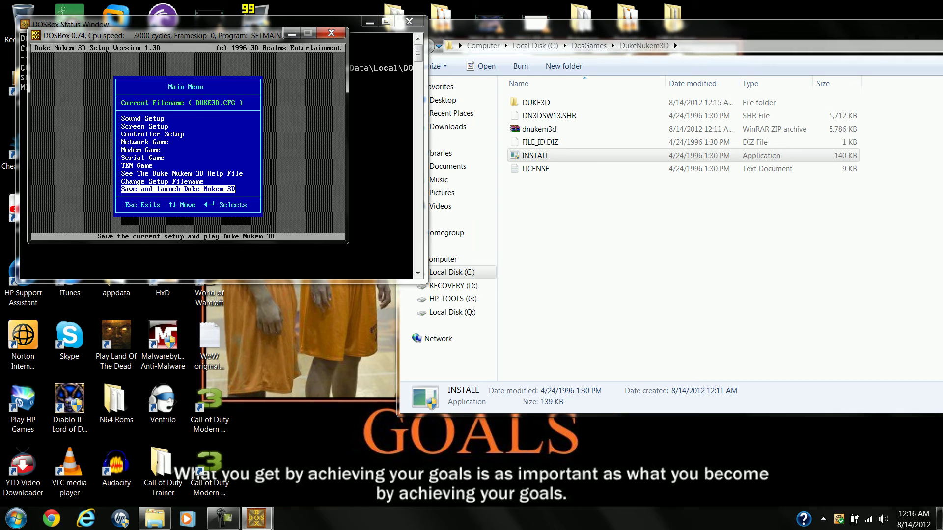
key(Return)
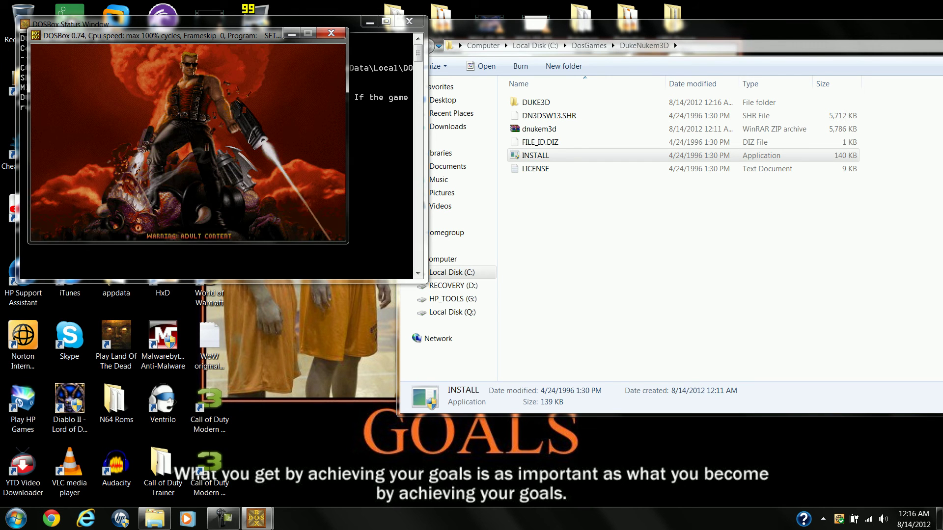
Start a new game in the L.A. Meltdown episode, accept the preselected skill level and move the player forward
key(Return)
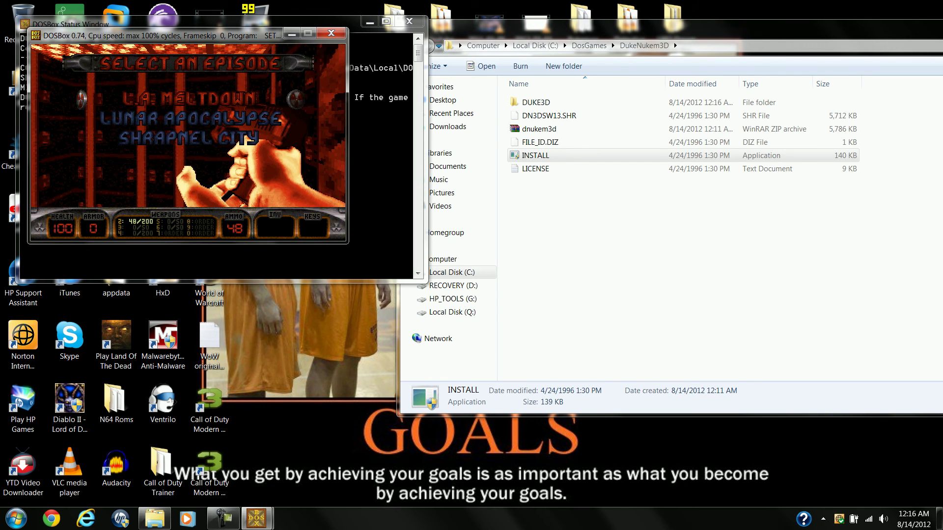
key(Return)
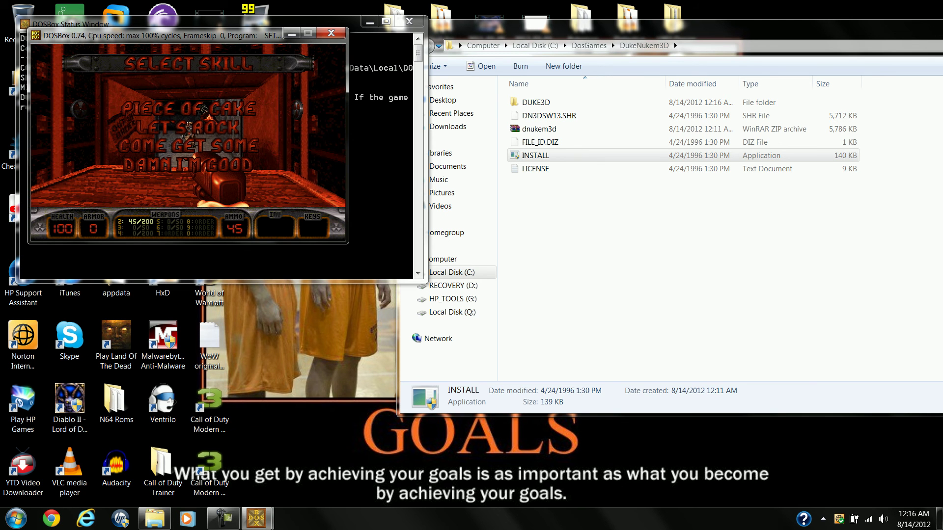
key(Return)
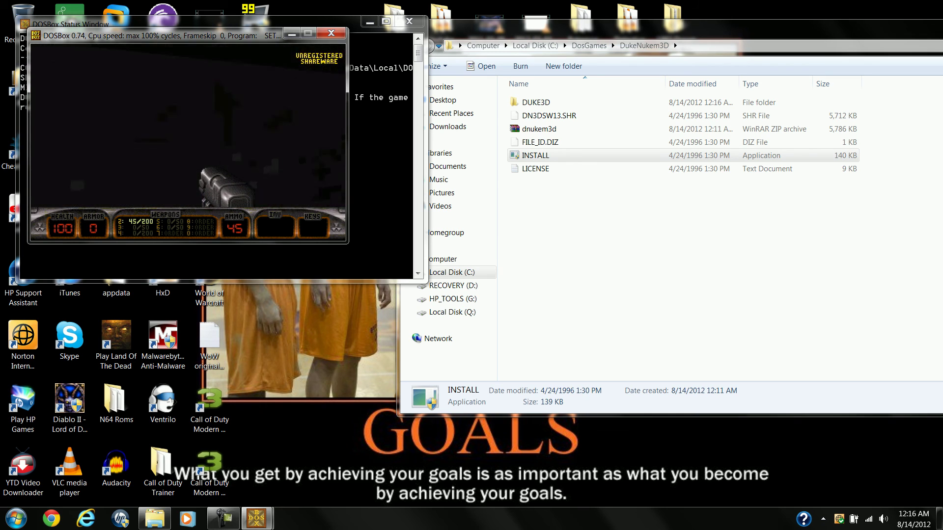
key(Up)
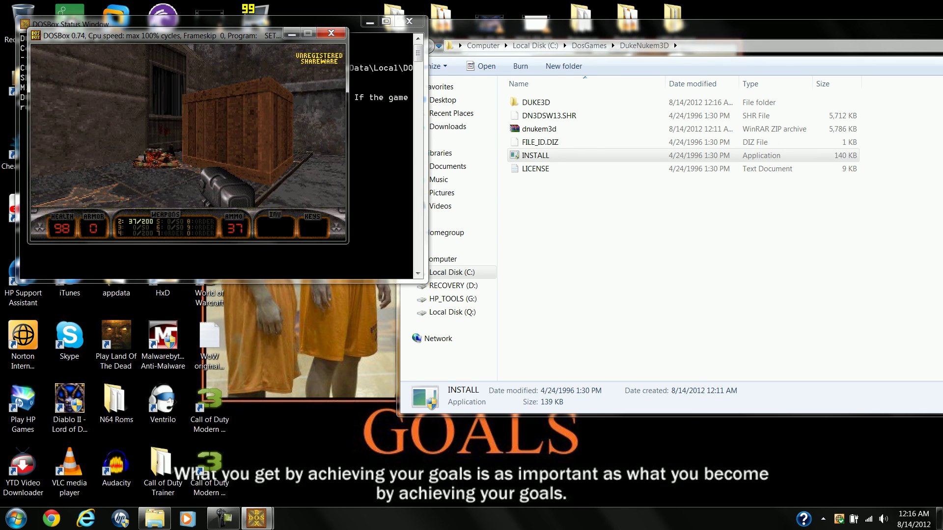
Save the current game in the first save slot under the player's name
key(Return)
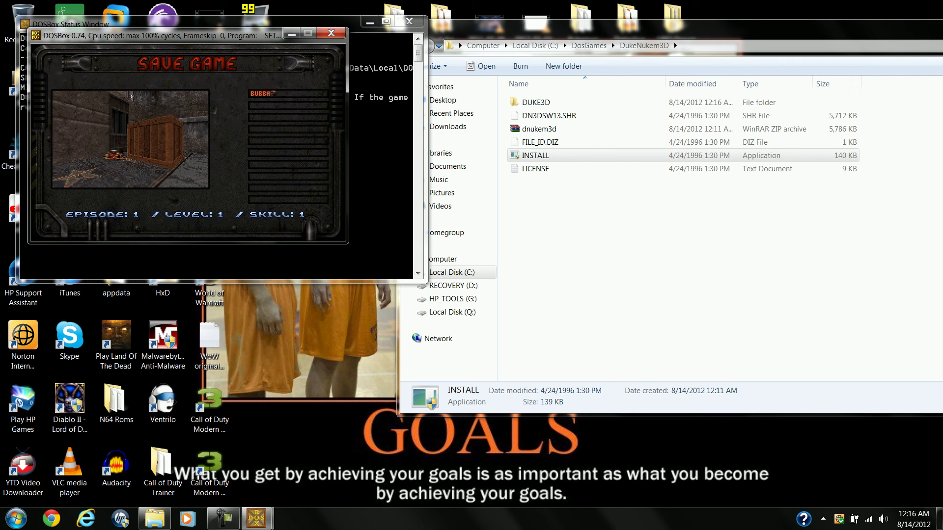
text(BUBBA)
key(Return)
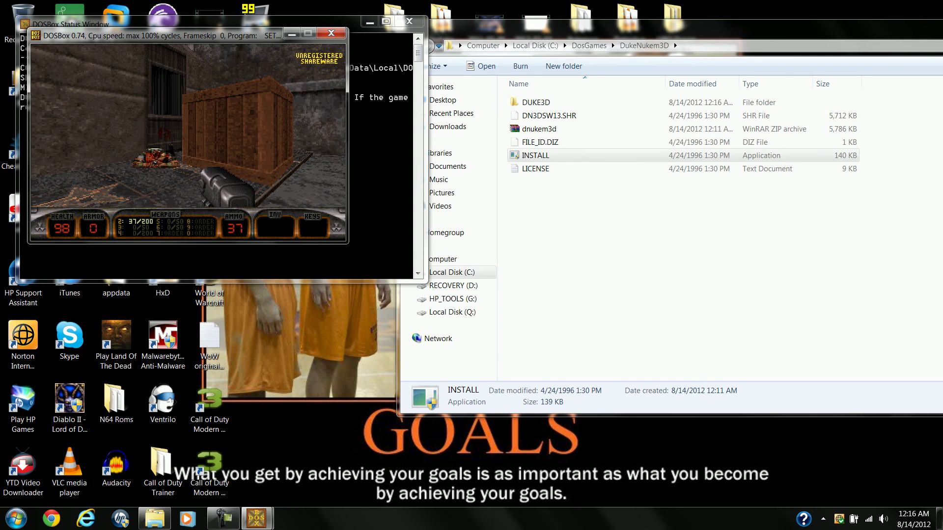
Quit Duke Nukem 3D, dismiss the shareware advertisement screen and close DOSBox
key(Right)
key(Escape)
key(Down)
key(Down)
key(Down)
key(Down)
key(Down)
key(Return)
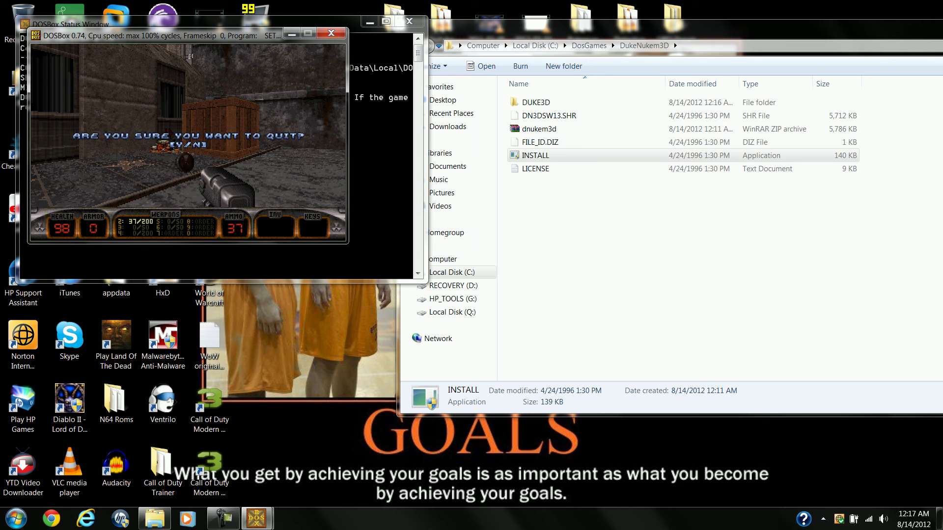
key(y)
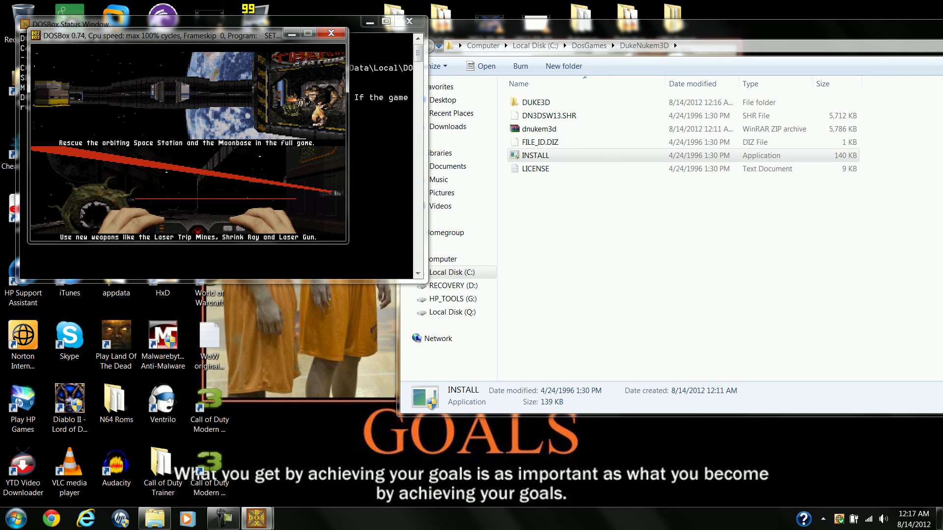
key(Return)
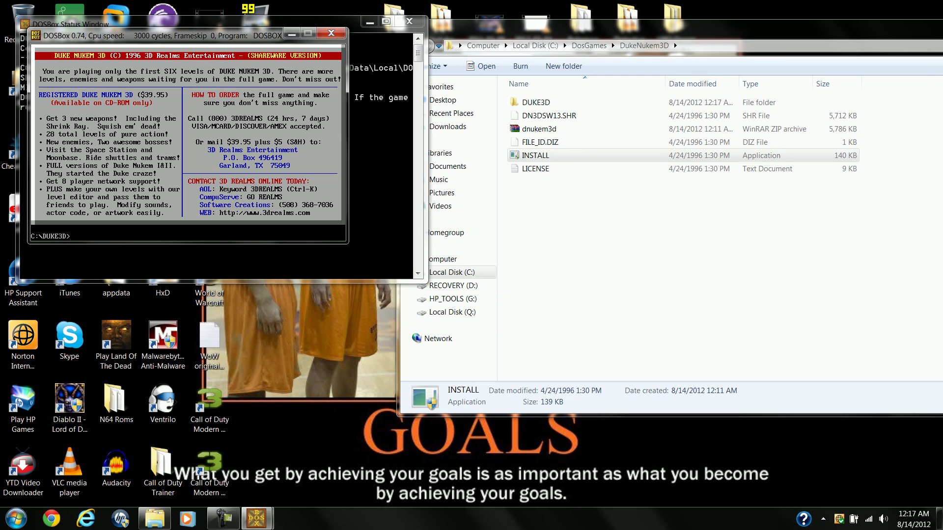
click(331, 33)
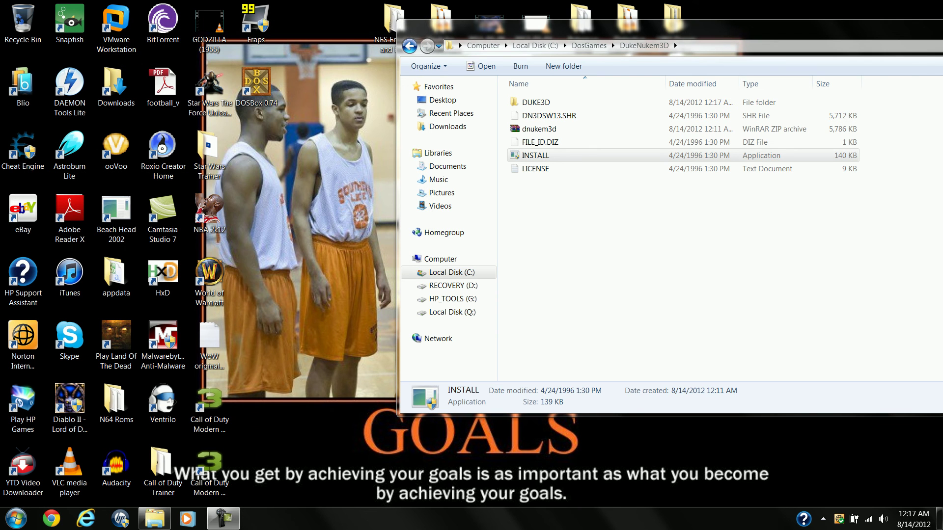
In the DukeNukem3D folder, open the DUKE3D subfolder and launch its DUKE3D application with the DOSBox 0.74 desktop shortcut
click(584, 221)
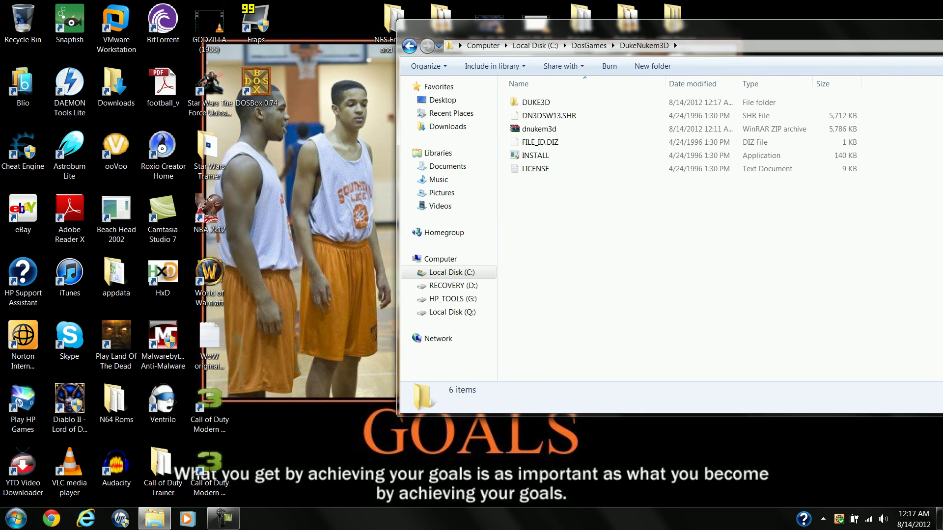
double_click(535, 102)
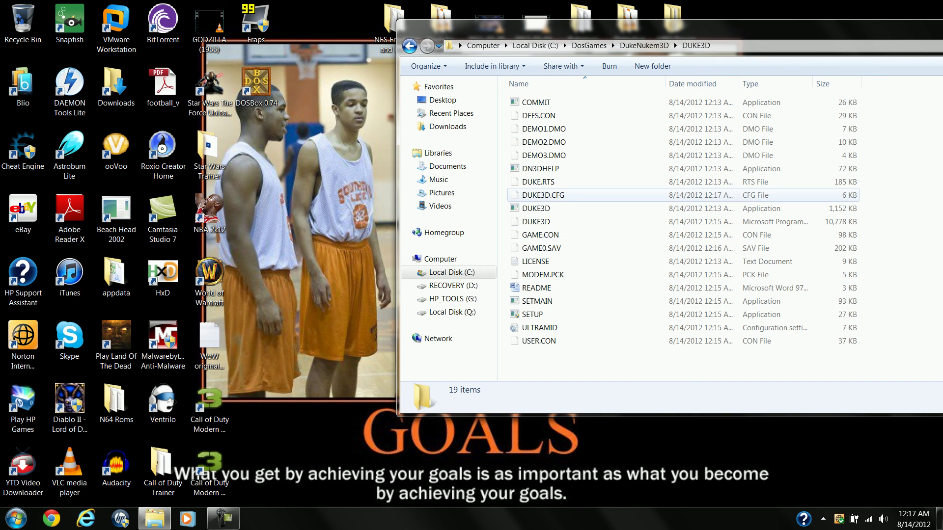
click(536, 208)
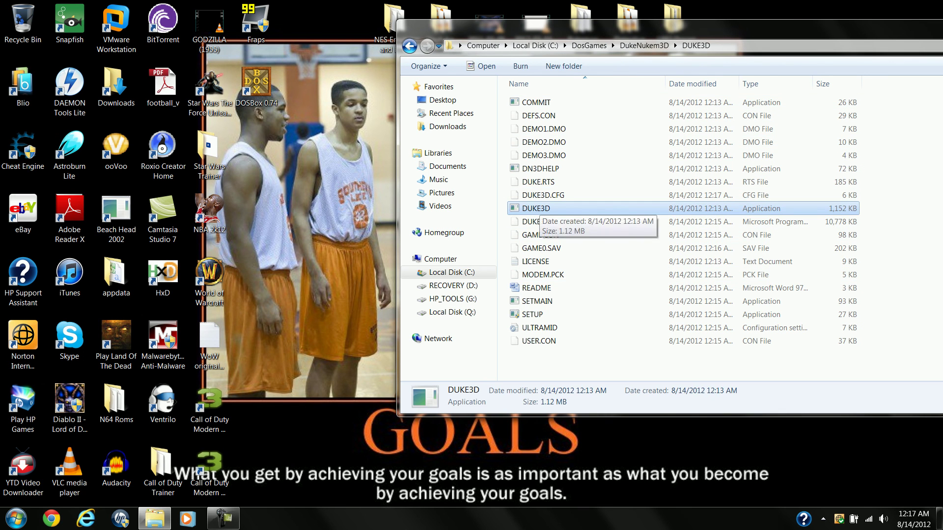
drag(535, 209, 257, 103)
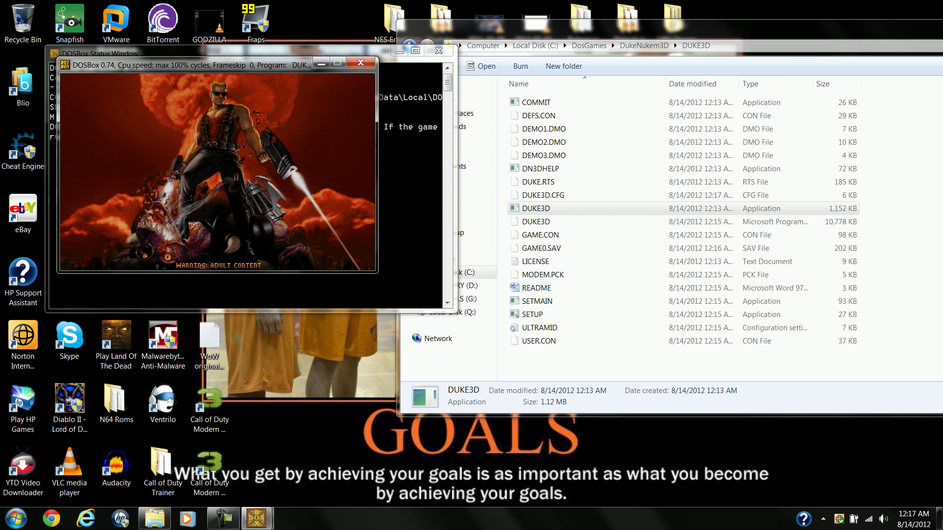
key(Return)
key(Return)
key(Return)
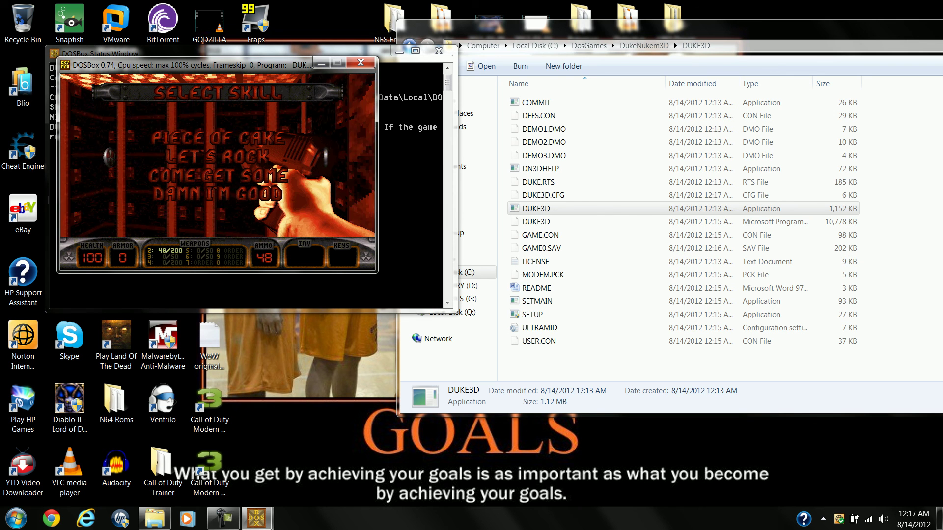
key(Escape)
key(Escape)
Load the saved game from the first slot, pause it at the game's main menu and switch to the Windows Start menu
key(Down)
key(Down)
key(Return)
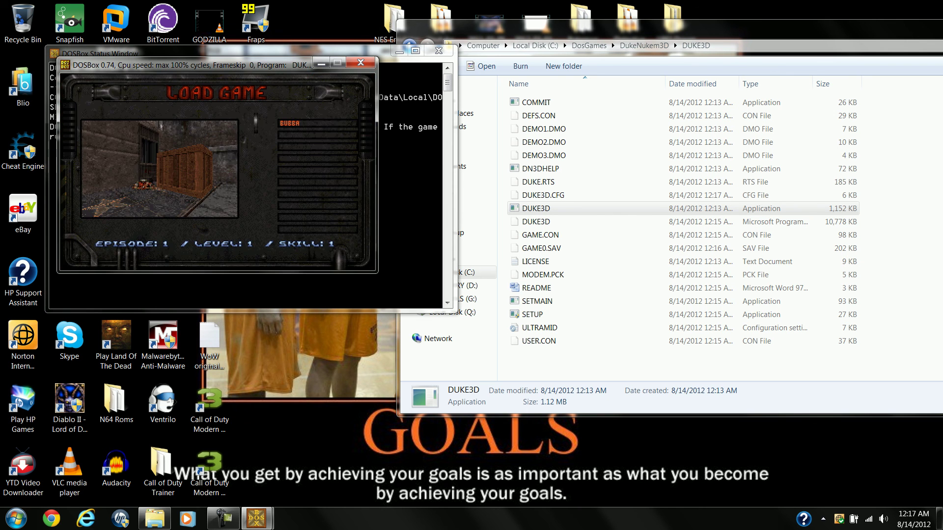
key(Return)
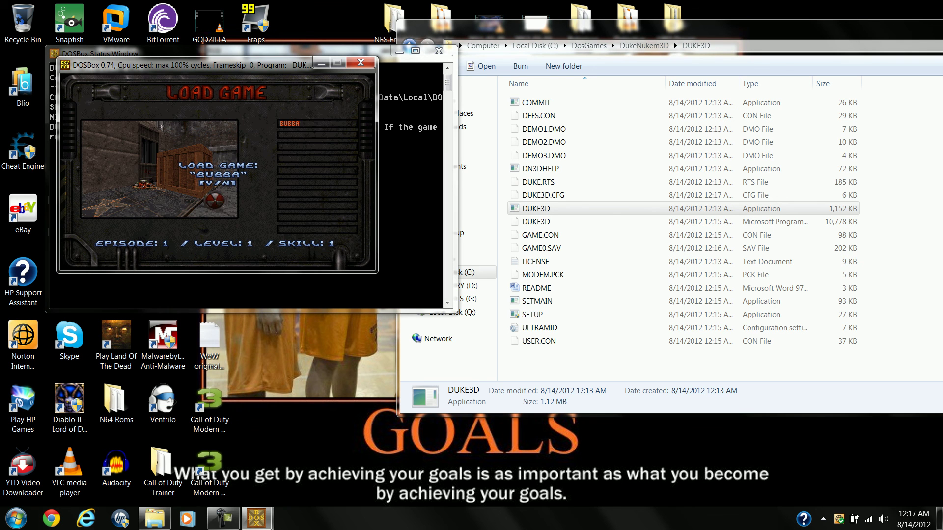
key(y)
key(Escape)
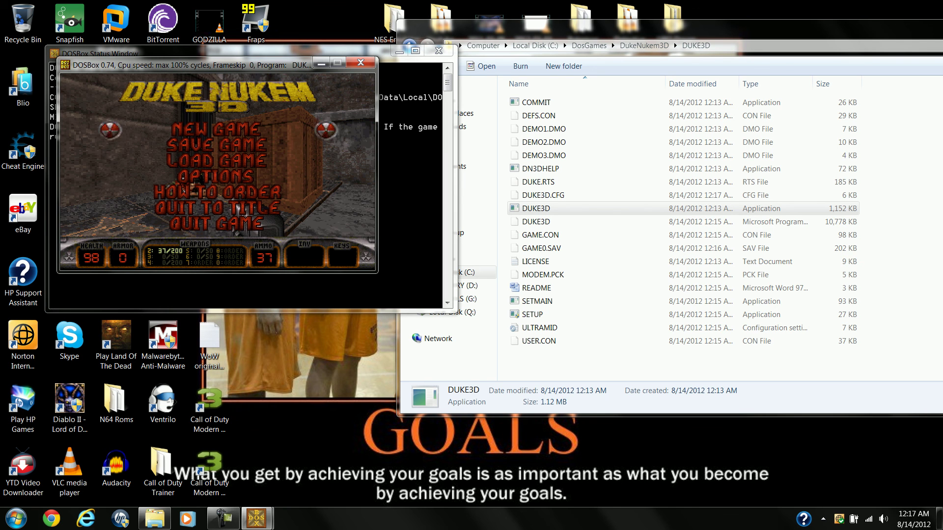
key(super)
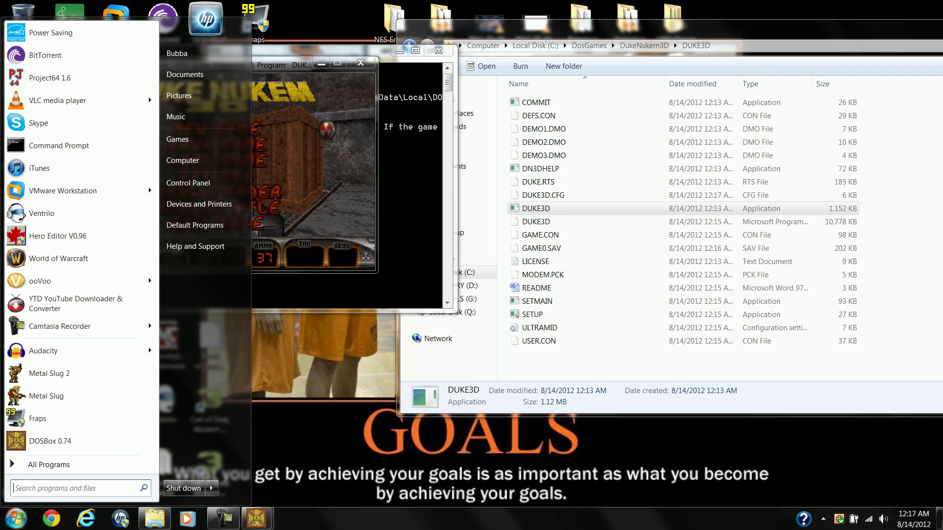